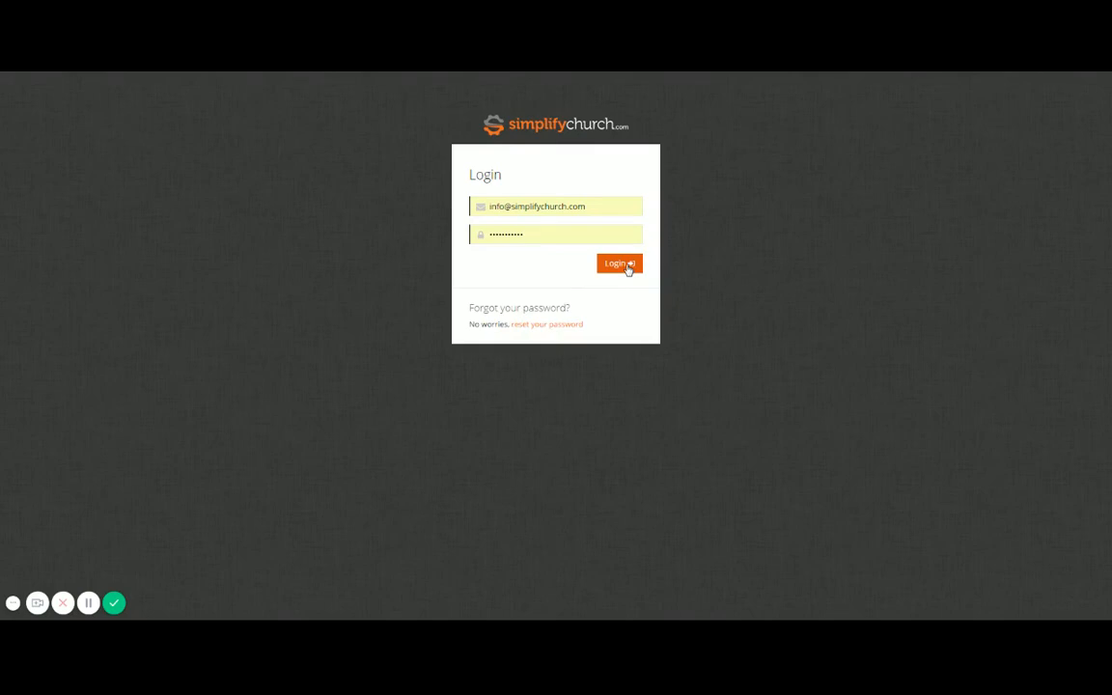
Step: Log in to the portal and start a new metric entry with the service date 03/11/2018
{"action": "left_click", "coordinate": [626, 266]}
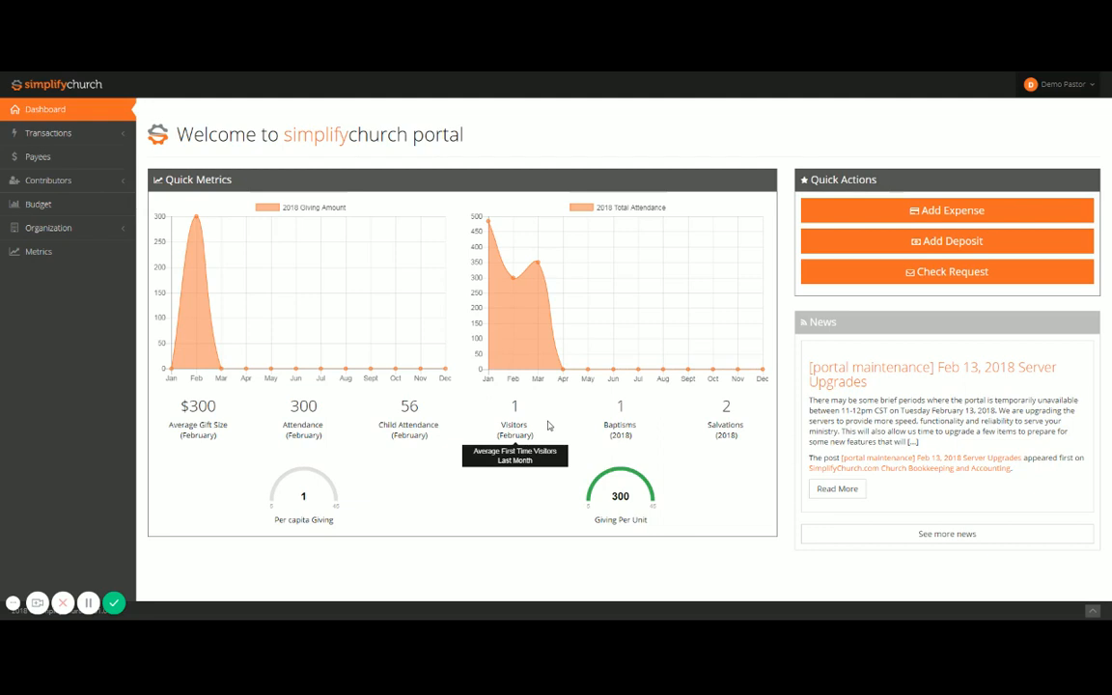
{"action": "left_click", "coordinate": [37, 252]}
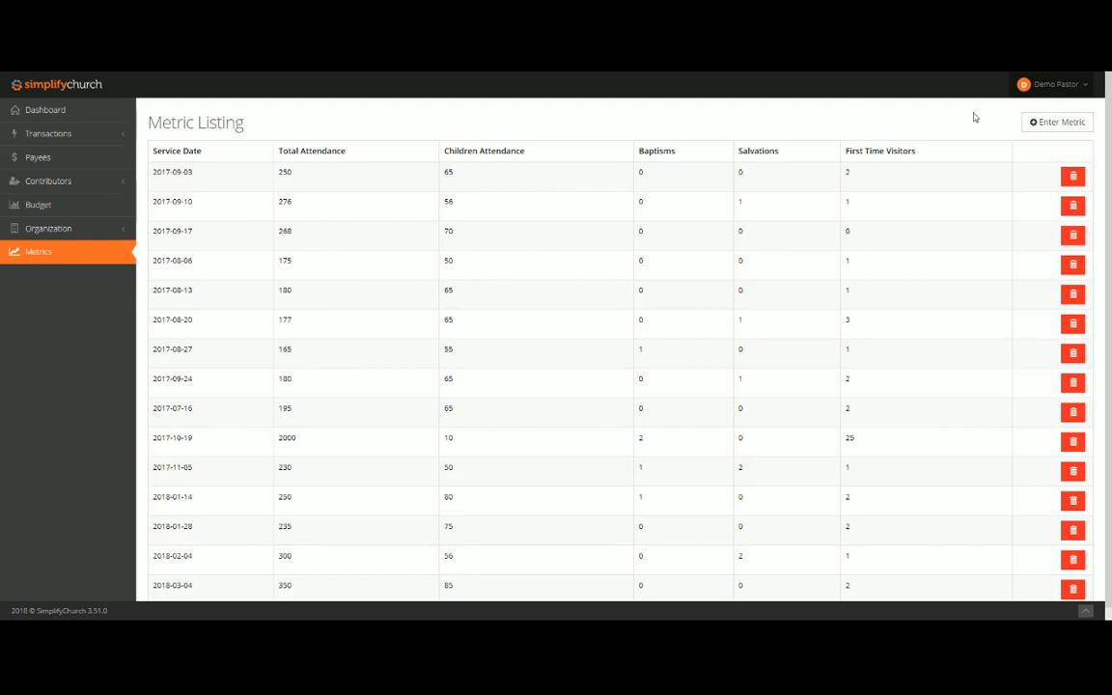
{"action": "left_click", "coordinate": [1043, 124]}
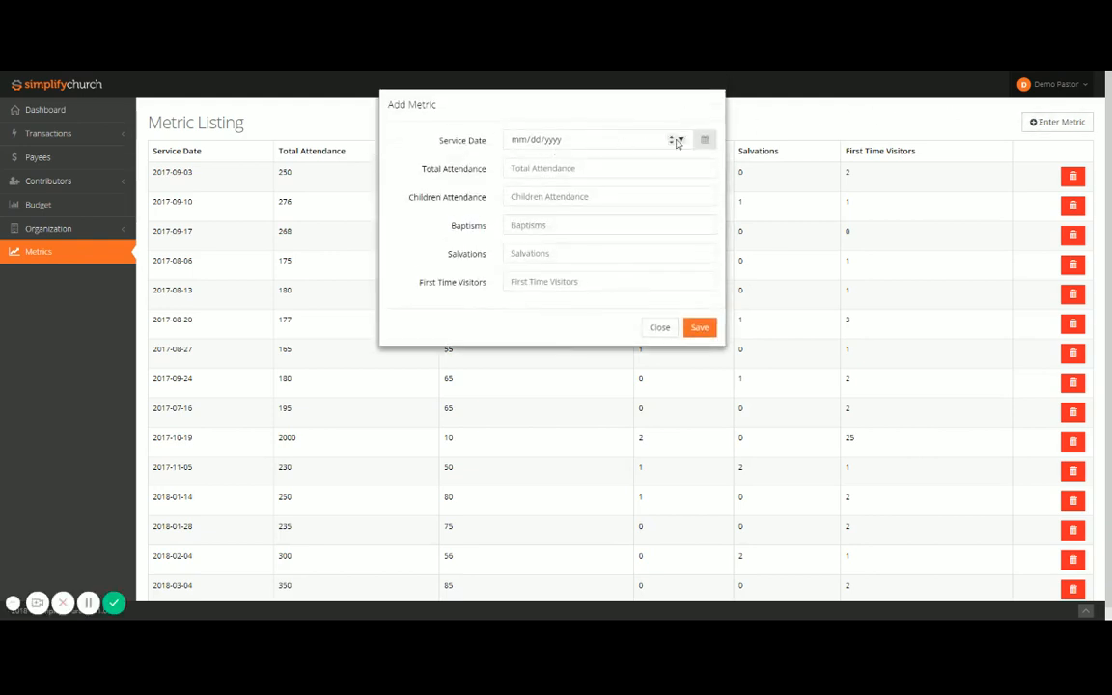
{"action": "left_click", "coordinate": [680, 140]}
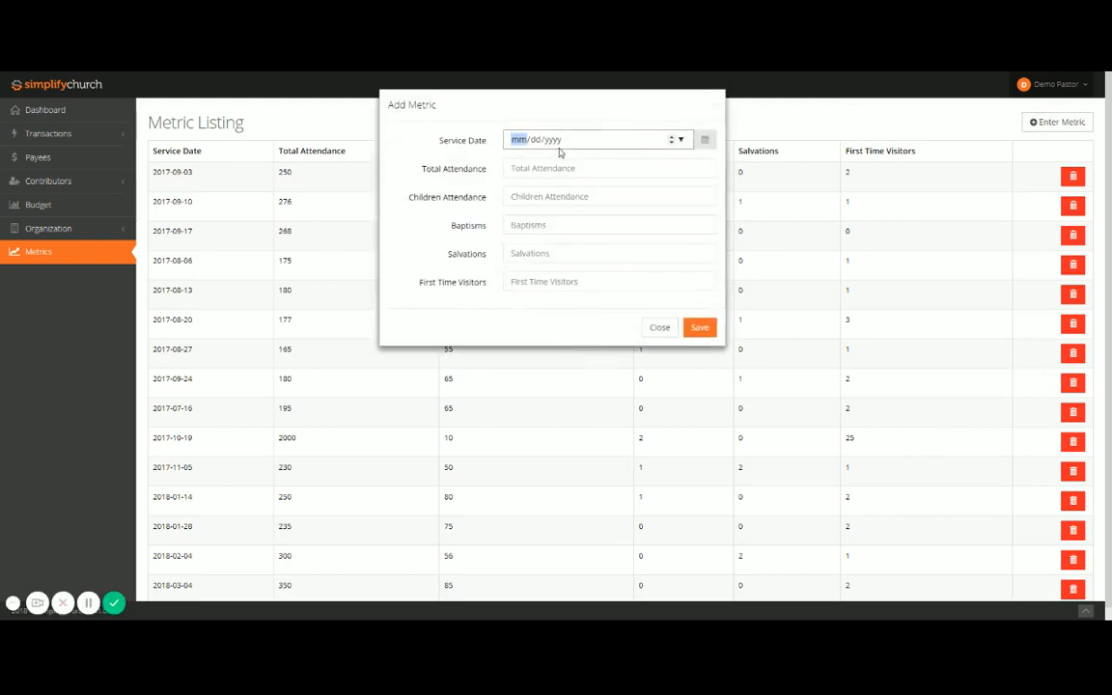
{"action": "type", "text": "03112018"}
{"action": "key", "text": "Tab"}
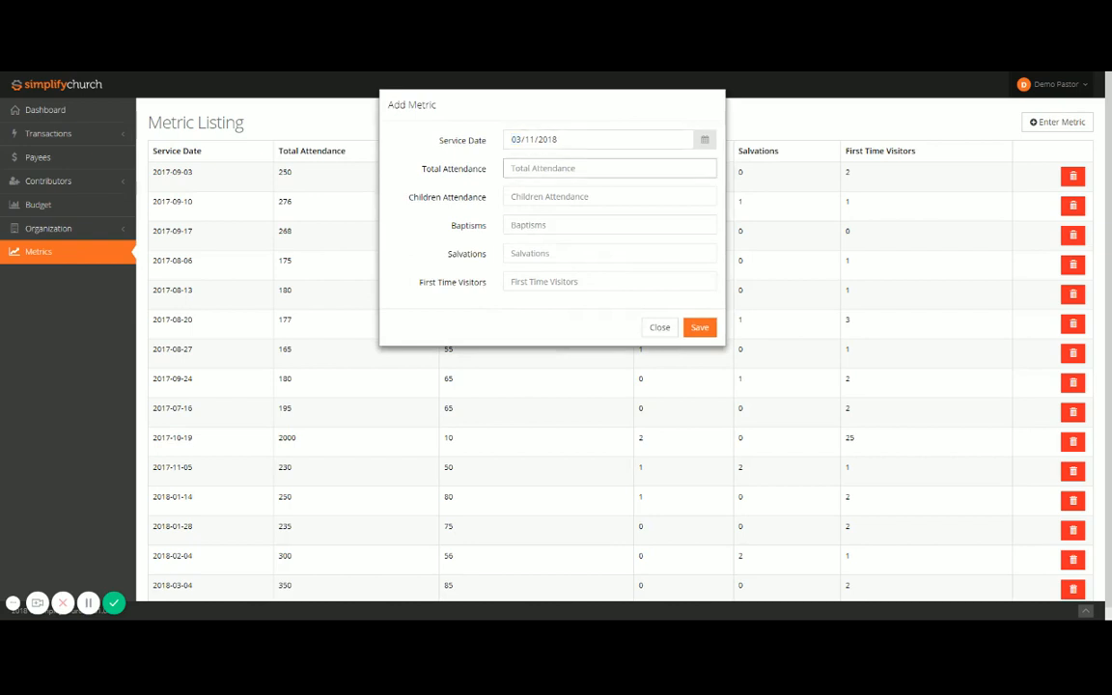
Step: Enter total attendance 345, children attendance 95, baptisms 0, salvations 0 and first time visitors 3, and save the metric
{"action": "type", "text": "345"}
{"action": "key", "text": "Tab"}
{"action": "type", "text": "9"}
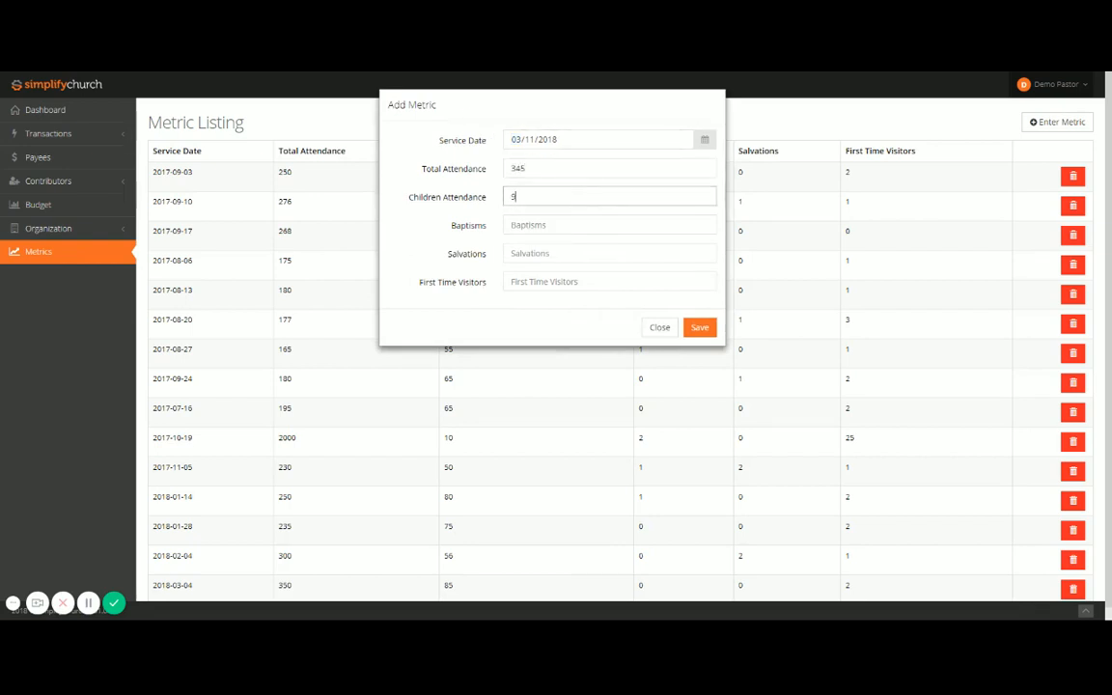
{"action": "key", "text": "Tab"}
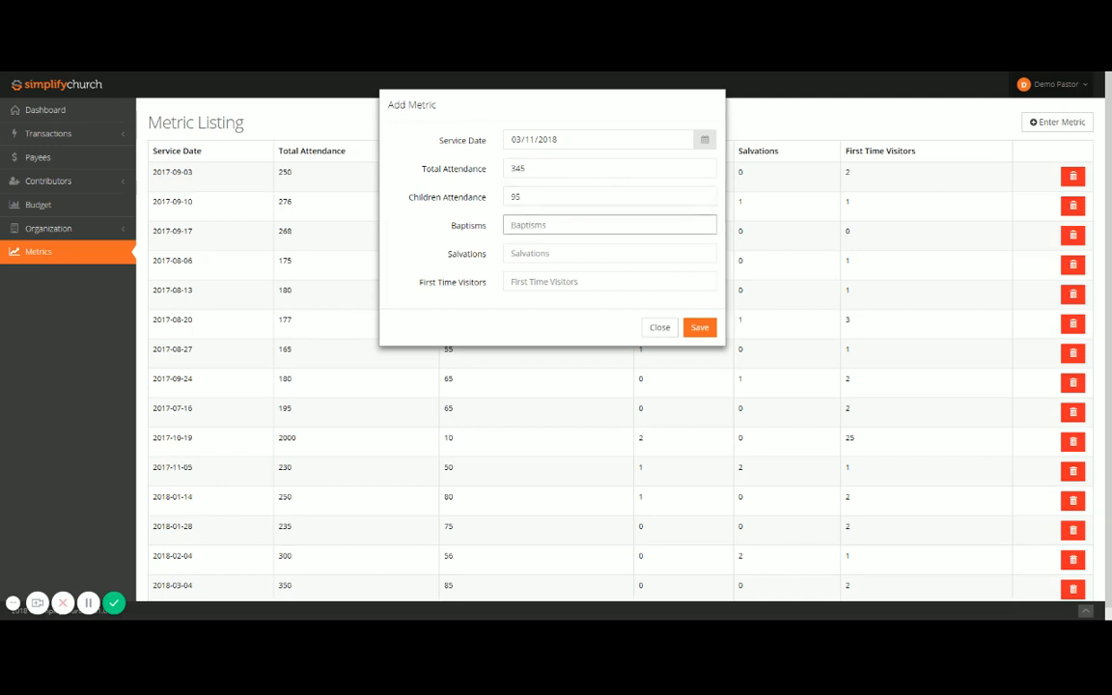
{"action": "type", "text": "0"}
{"action": "key", "text": "Tab"}
{"action": "type", "text": "0"}
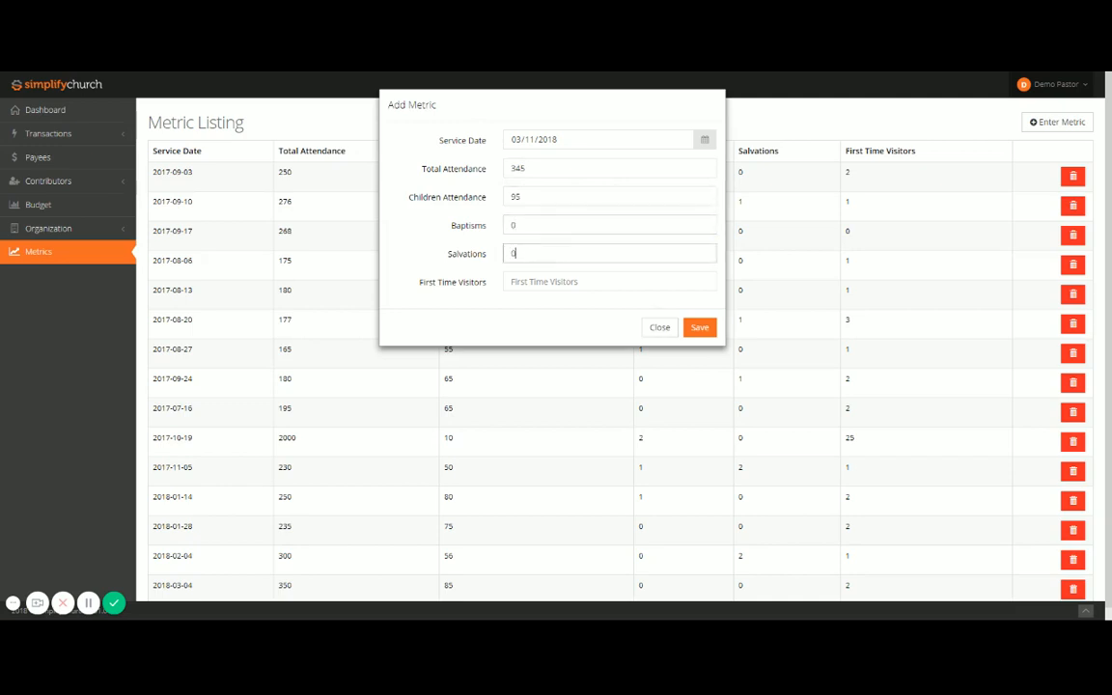
{"action": "key", "text": "Tab"}
{"action": "type", "text": "3"}
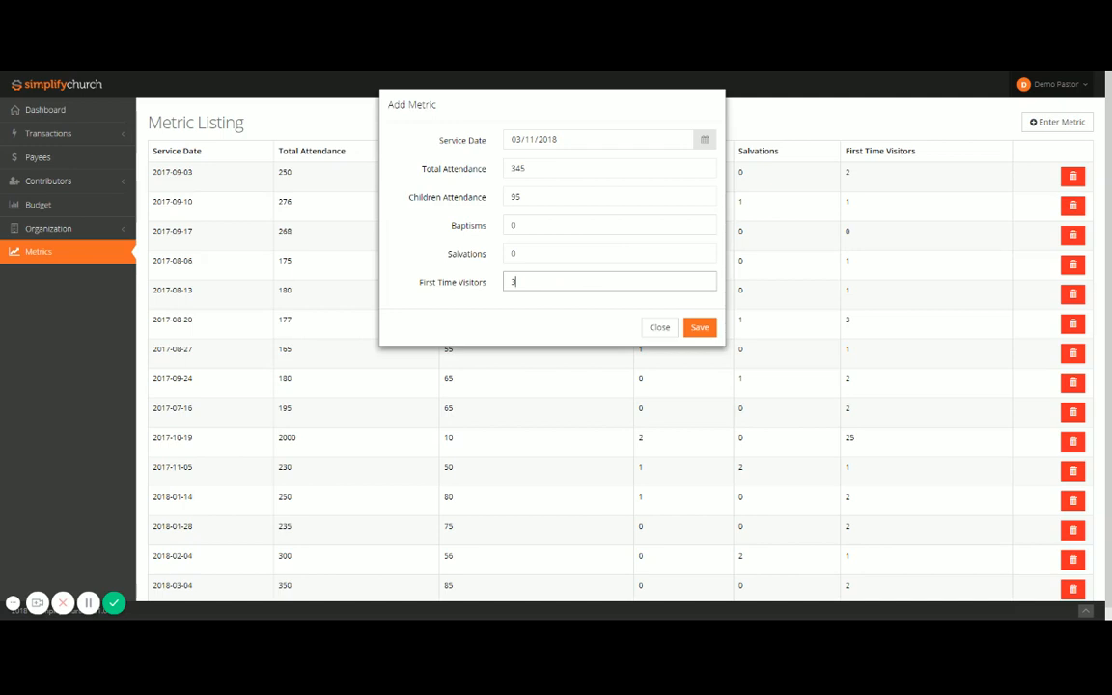
{"action": "left_click", "coordinate": [711, 333]}
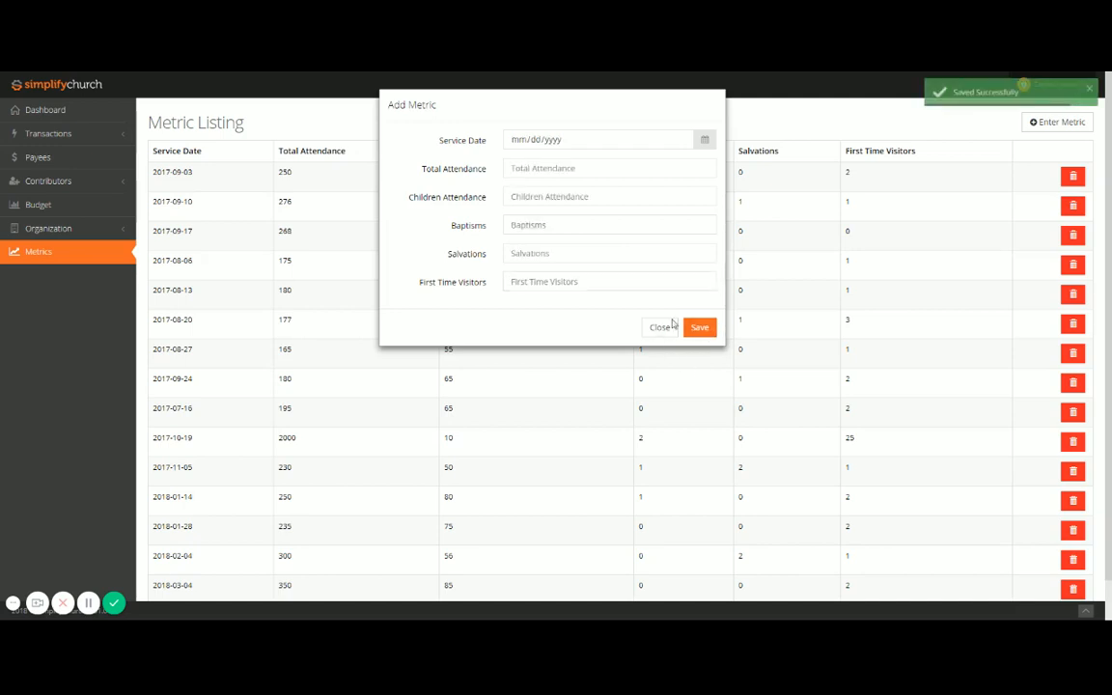
Step: Review the 2018 total attendance chart on the dashboard and open the organization's management details
{"action": "left_click", "coordinate": [46, 110]}
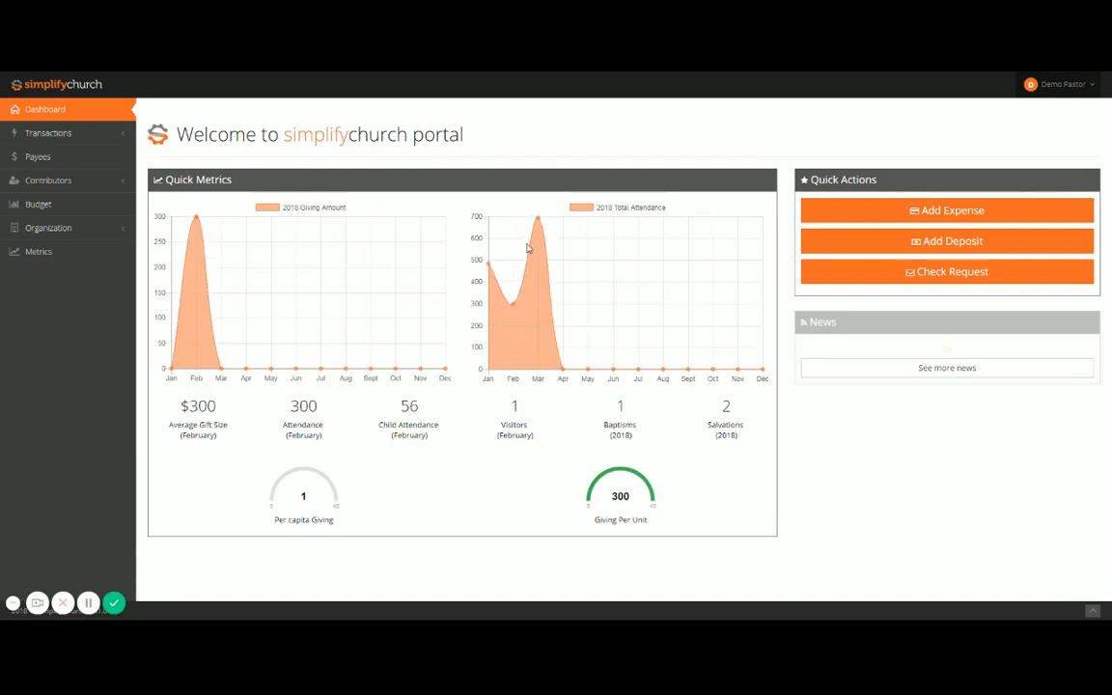
{"action": "mouse_move", "coordinate": [537, 219]}
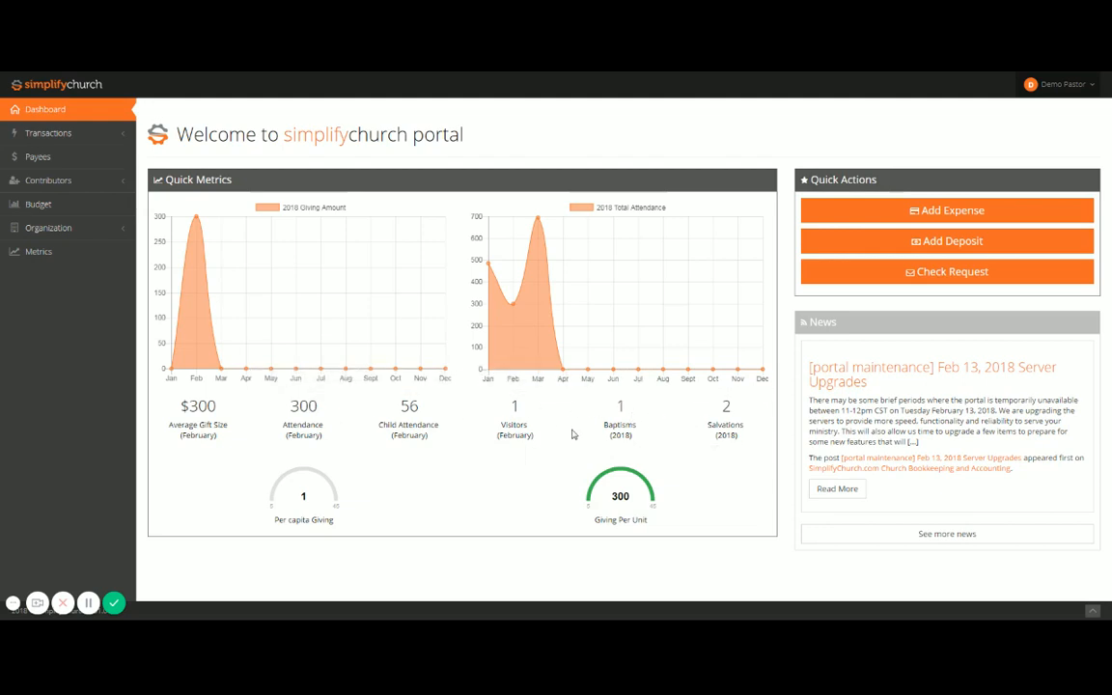
{"action": "left_click", "coordinate": [71, 227]}
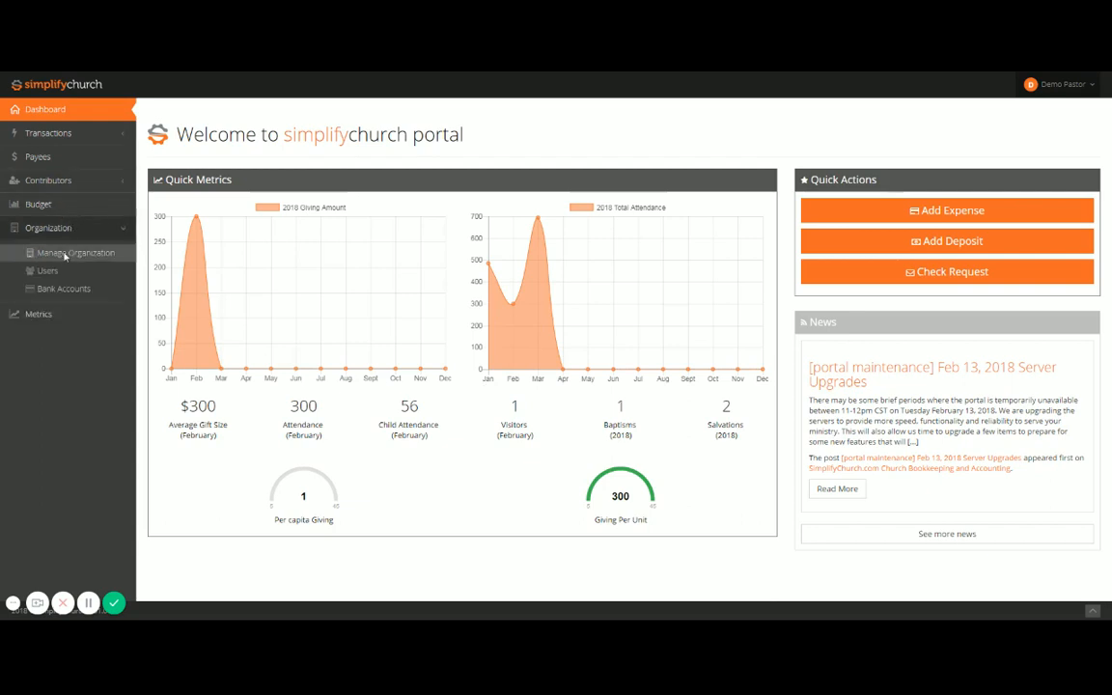
{"action": "left_click", "coordinate": [66, 254]}
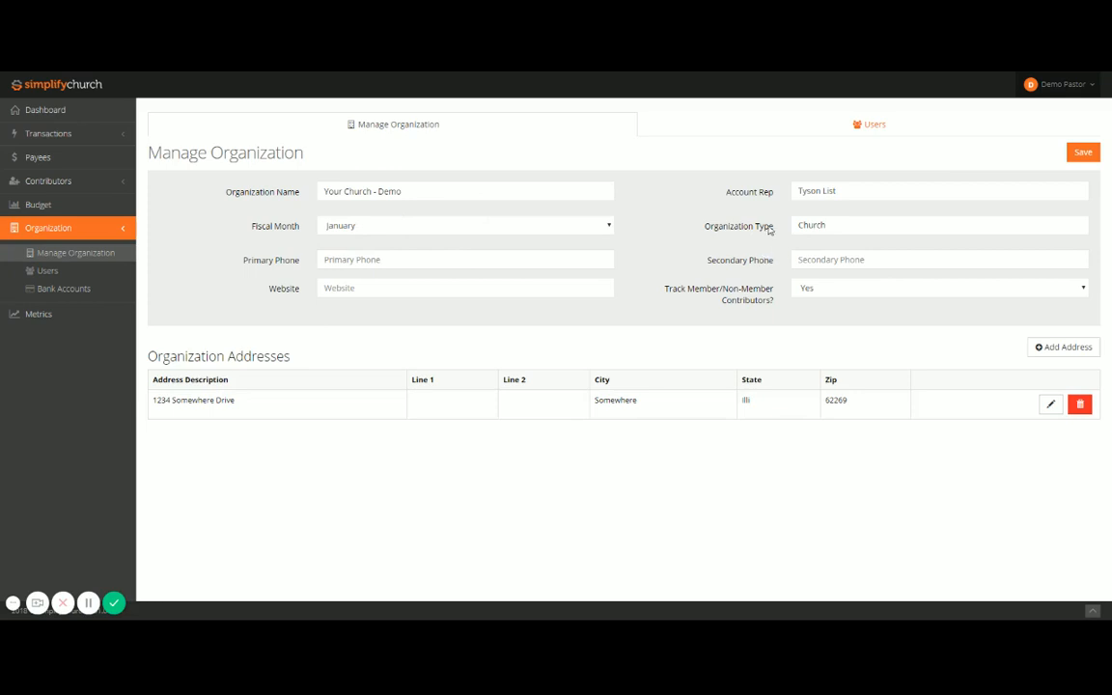
Step: View the roles of the first user in the organization's user list and the listed bank accounts
{"action": "left_click", "coordinate": [860, 125]}
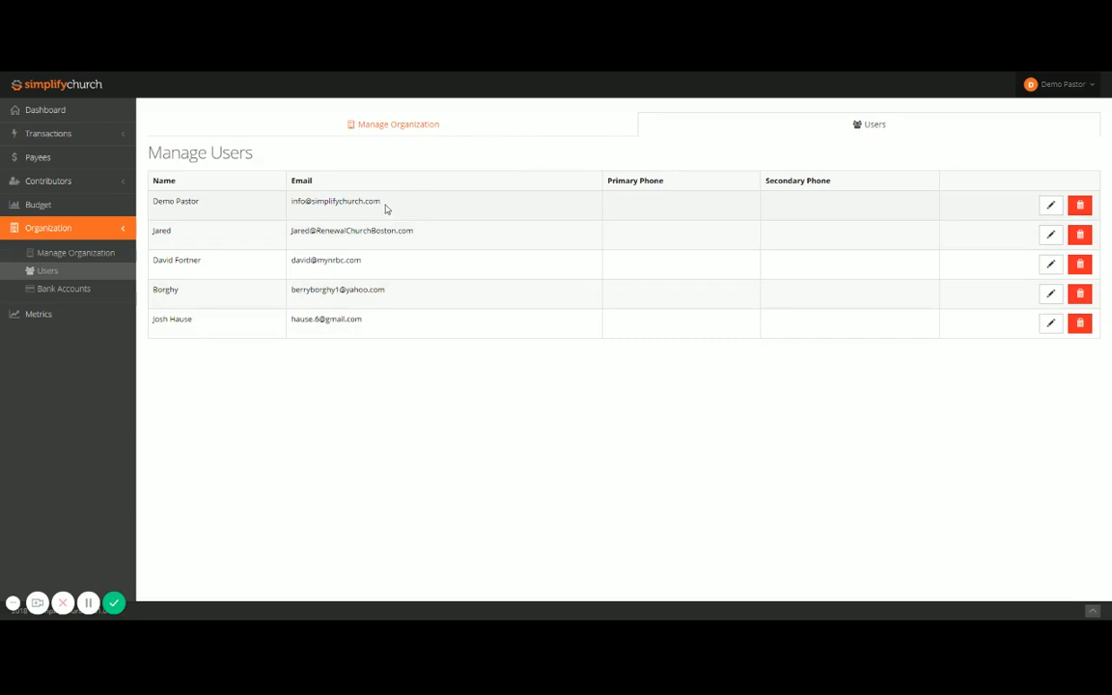
{"action": "left_click", "coordinate": [385, 208]}
{"action": "left_click", "coordinate": [938, 117]}
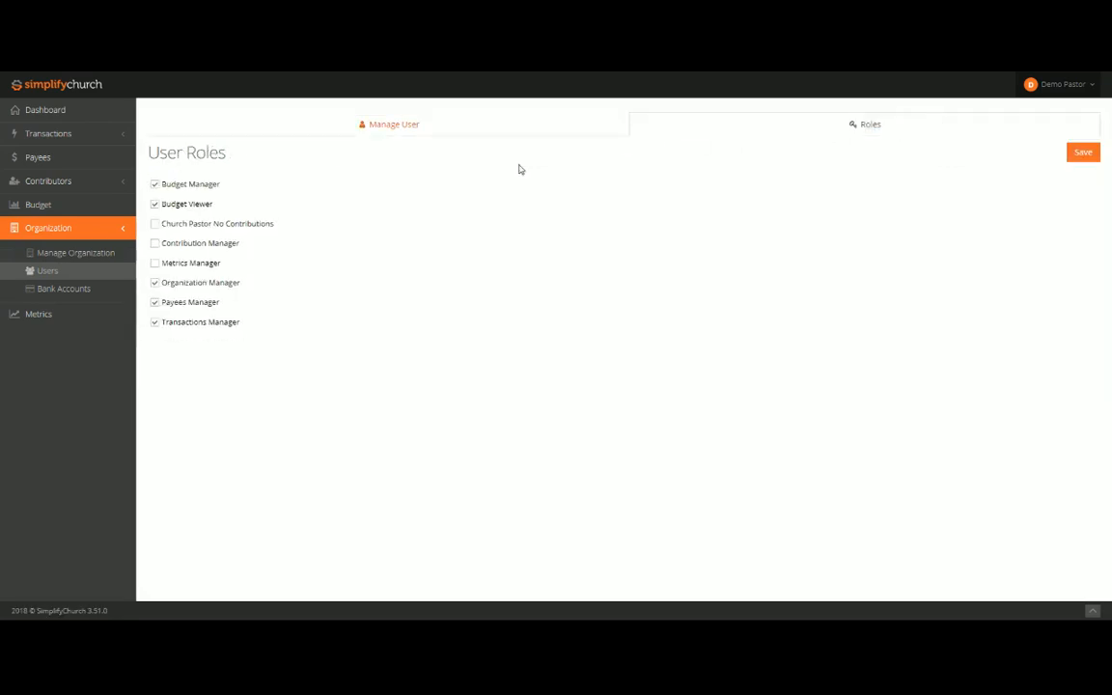
{"action": "left_click", "coordinate": [50, 291]}
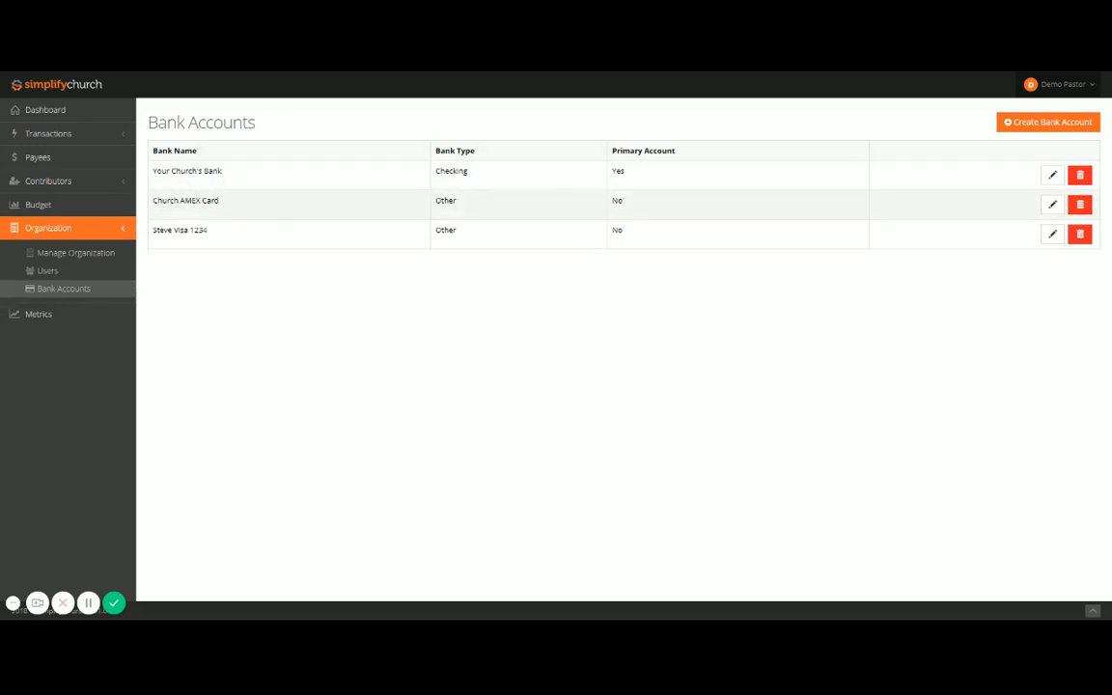
{"action": "left_click_drag", "start_coordinate": [167, 199], "coordinate": [218, 200]}
Step: Start a check request from Your Church's Bank (Checking), selecting an existing one-time payee and viewing that payee's details
{"action": "left_click", "coordinate": [48, 110]}
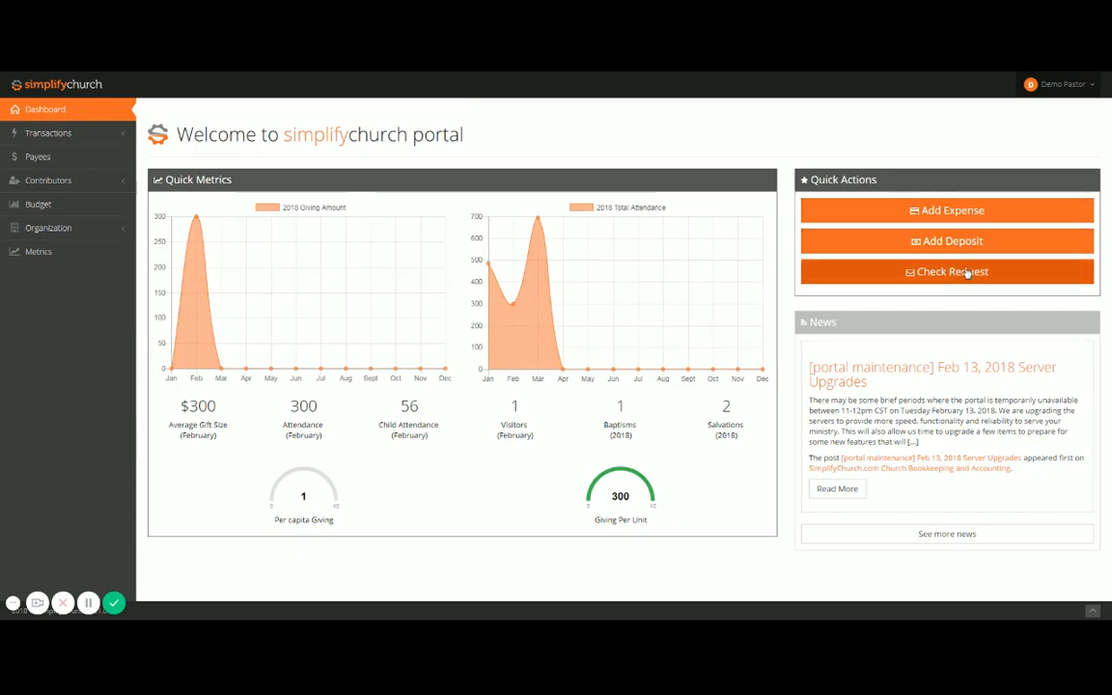
{"action": "left_click", "coordinate": [970, 275]}
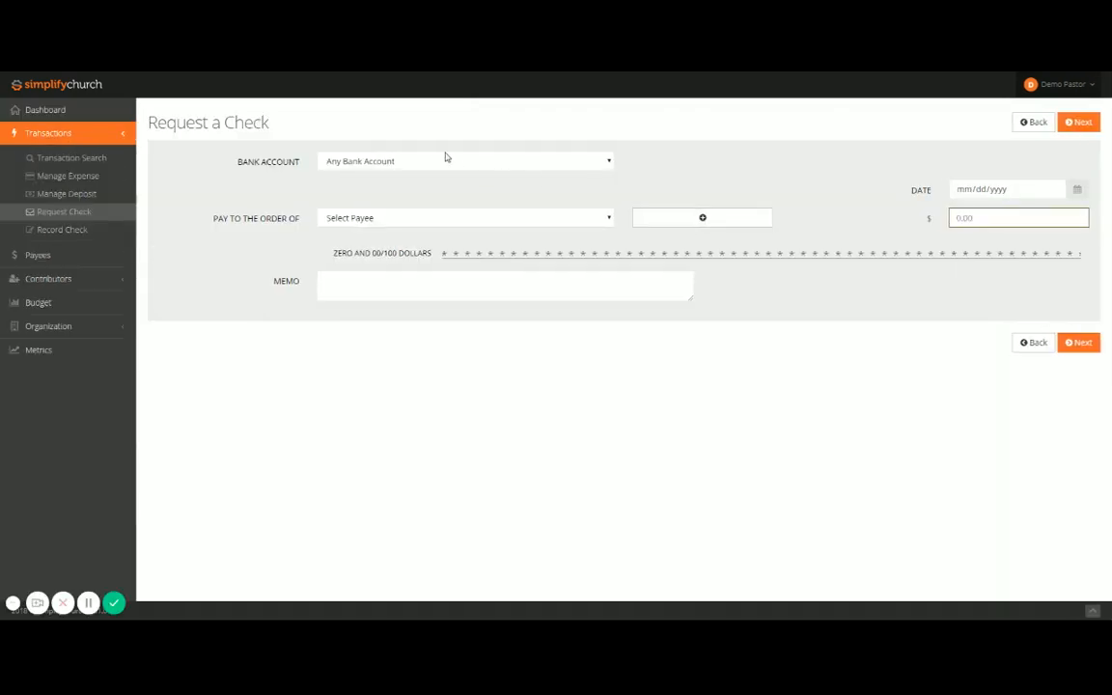
{"action": "left_click", "coordinate": [434, 176]}
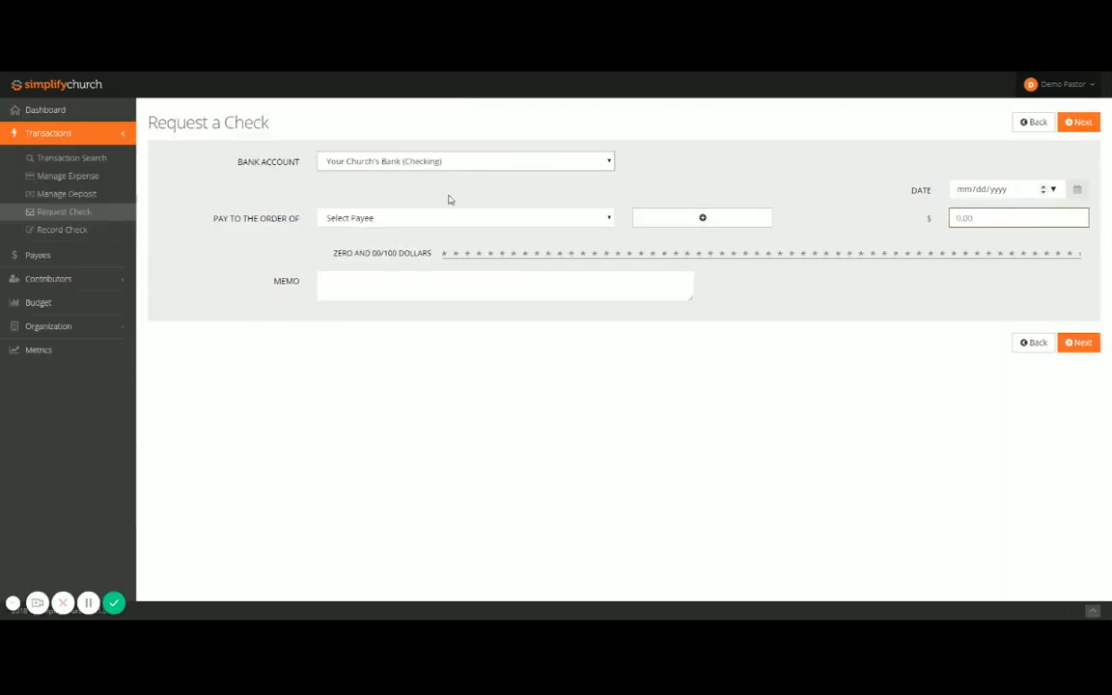
{"action": "left_click", "coordinate": [399, 221]}
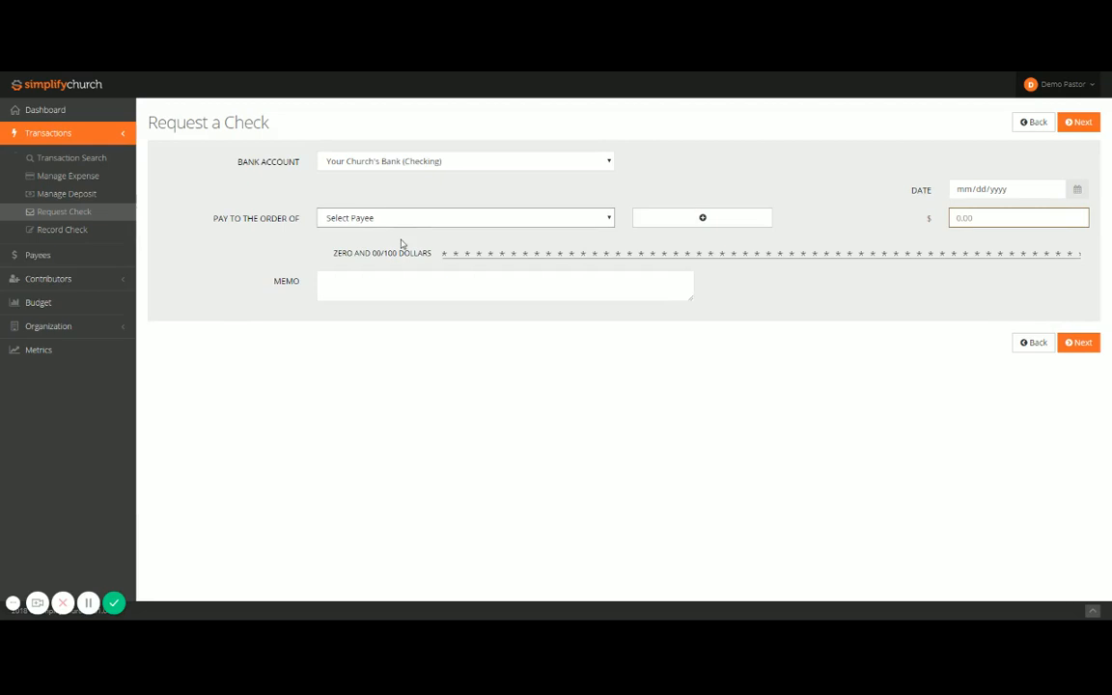
{"action": "left_click", "coordinate": [401, 244]}
{"action": "left_click", "coordinate": [736, 218]}
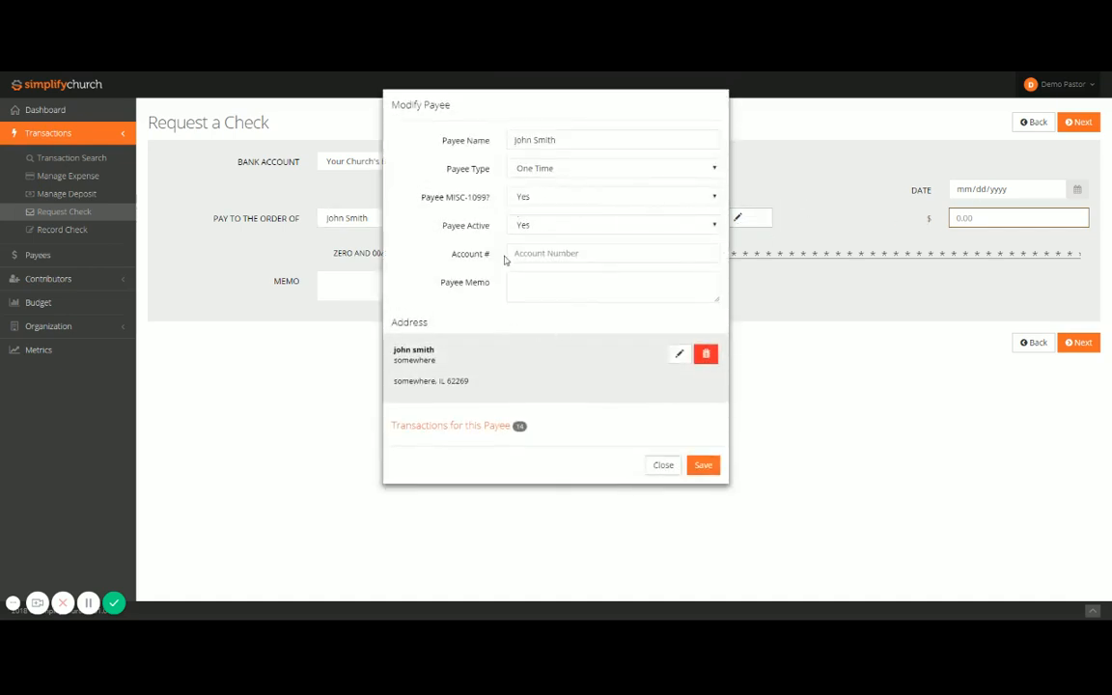
{"action": "left_click", "coordinate": [662, 466]}
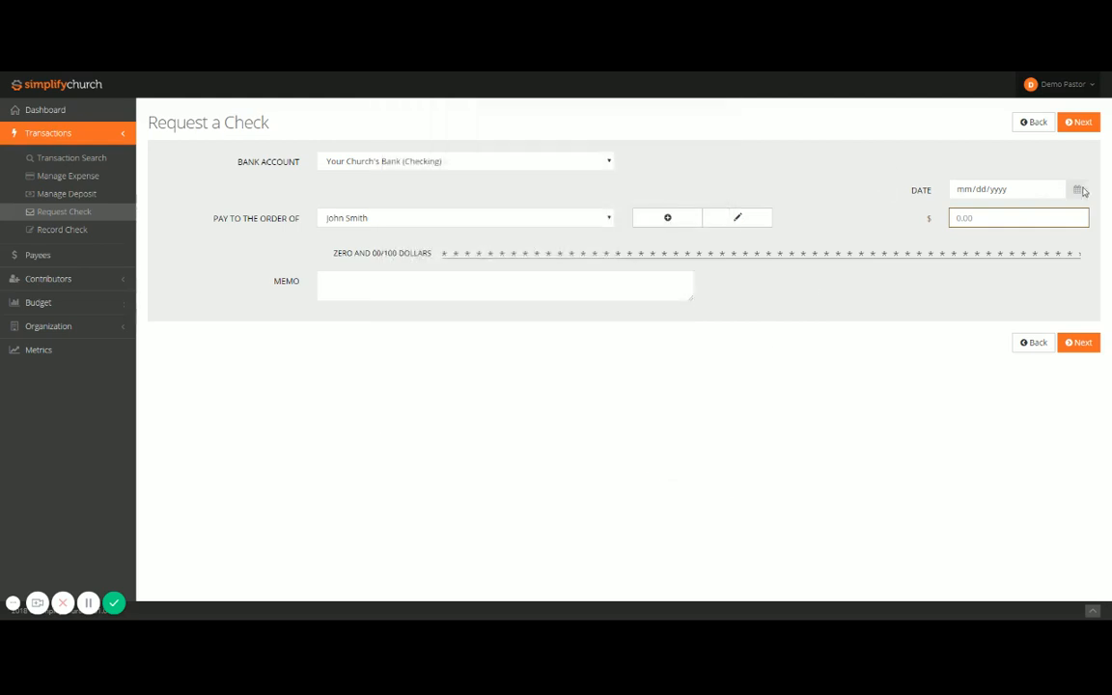
Step: Date the check request 03/12/2018, set its amount to 100.00 and continue to the expense breakdown
{"action": "left_click", "coordinate": [1032, 189]}
{"action": "left_click", "coordinate": [982, 264]}
{"action": "left_click", "coordinate": [1000, 218]}
{"action": "type", "text": "100.0"}
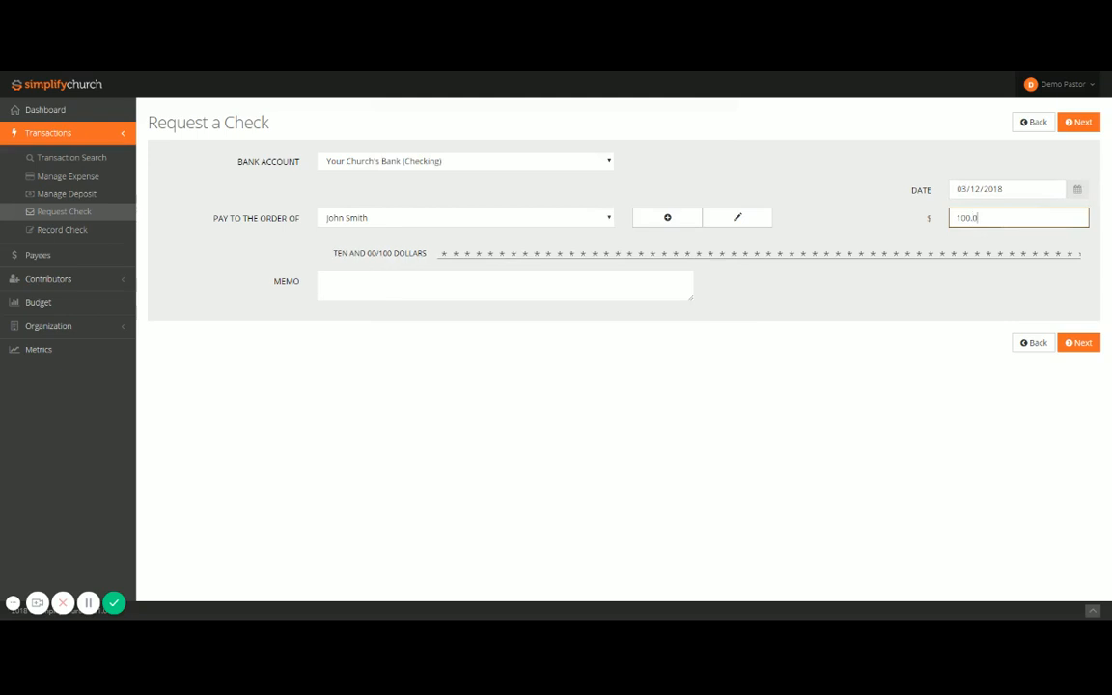
{"action": "type", "text": "0"}
{"action": "key", "text": "Tab"}
{"action": "left_click", "coordinate": [1078, 342]}
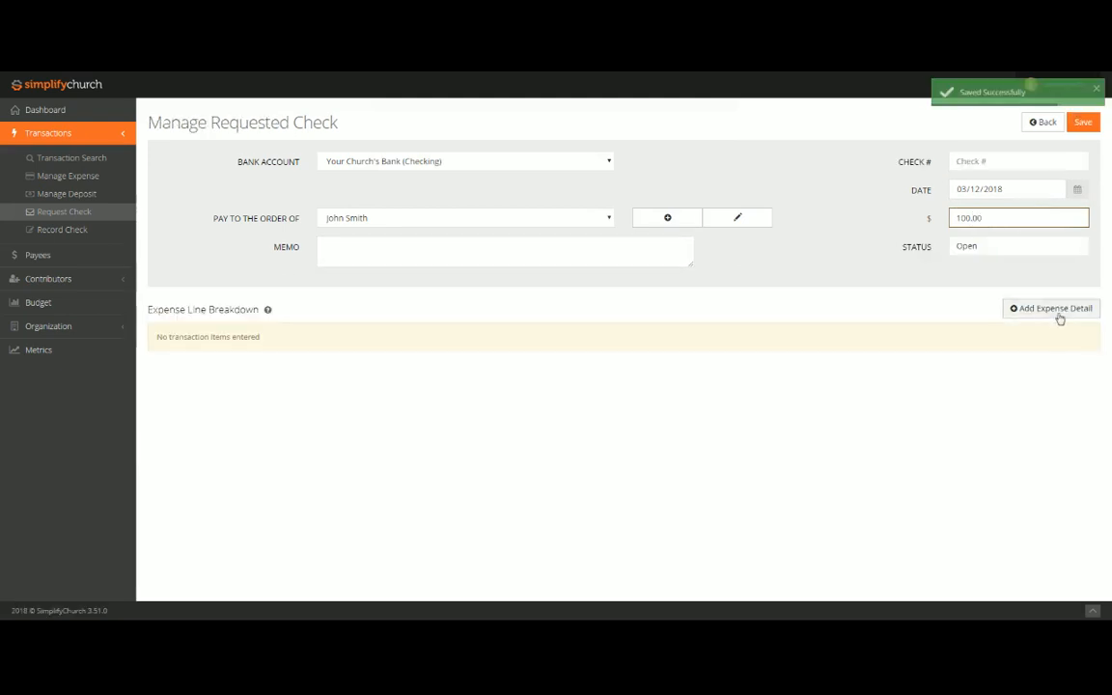
Step: Add a 65.00 expense detail for Ministries > Children's Ministries with the memo "cookies for the preschoolers"
{"action": "left_click", "coordinate": [1057, 317]}
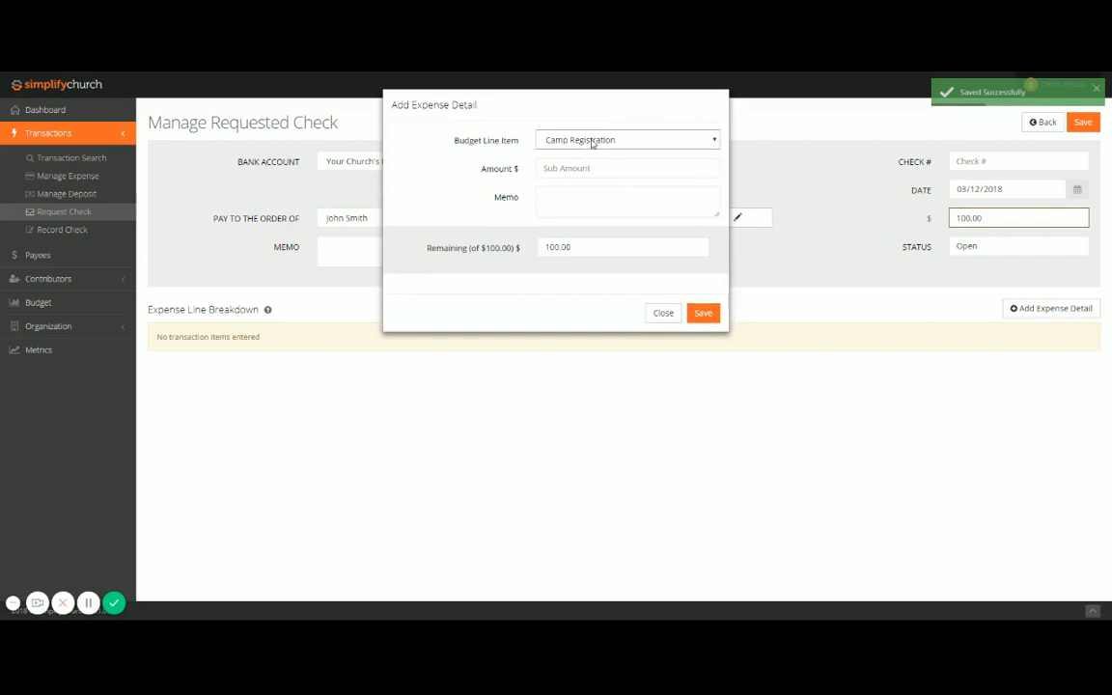
{"action": "left_click", "coordinate": [590, 197]}
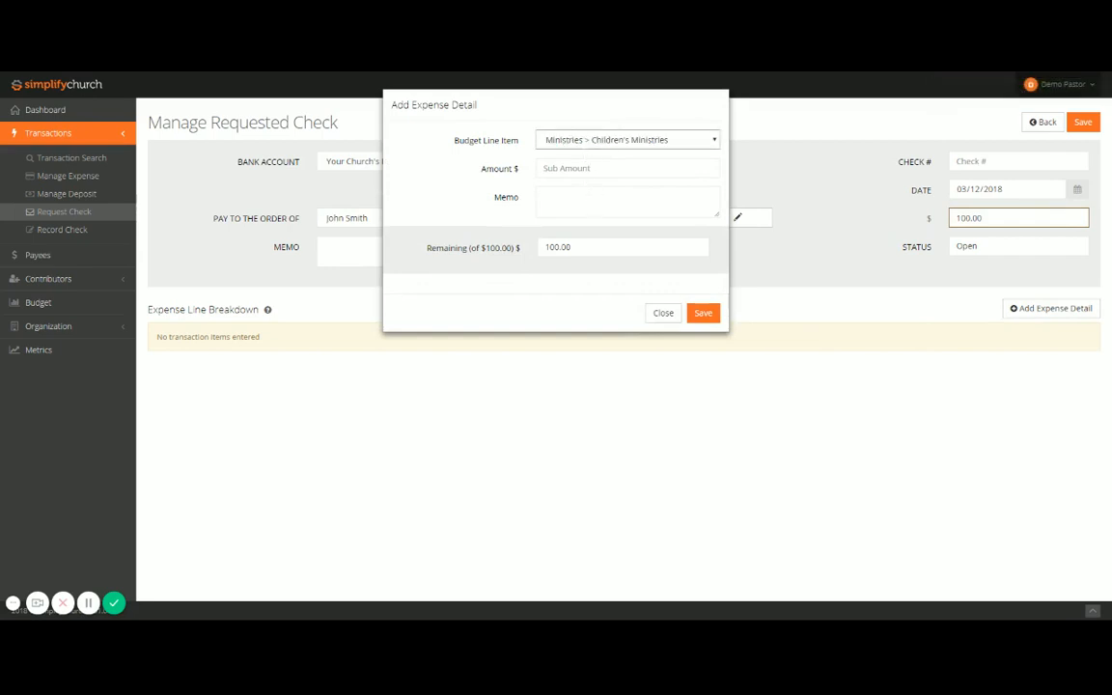
{"action": "key", "text": "Tab"}
{"action": "type", "text": "65.00"}
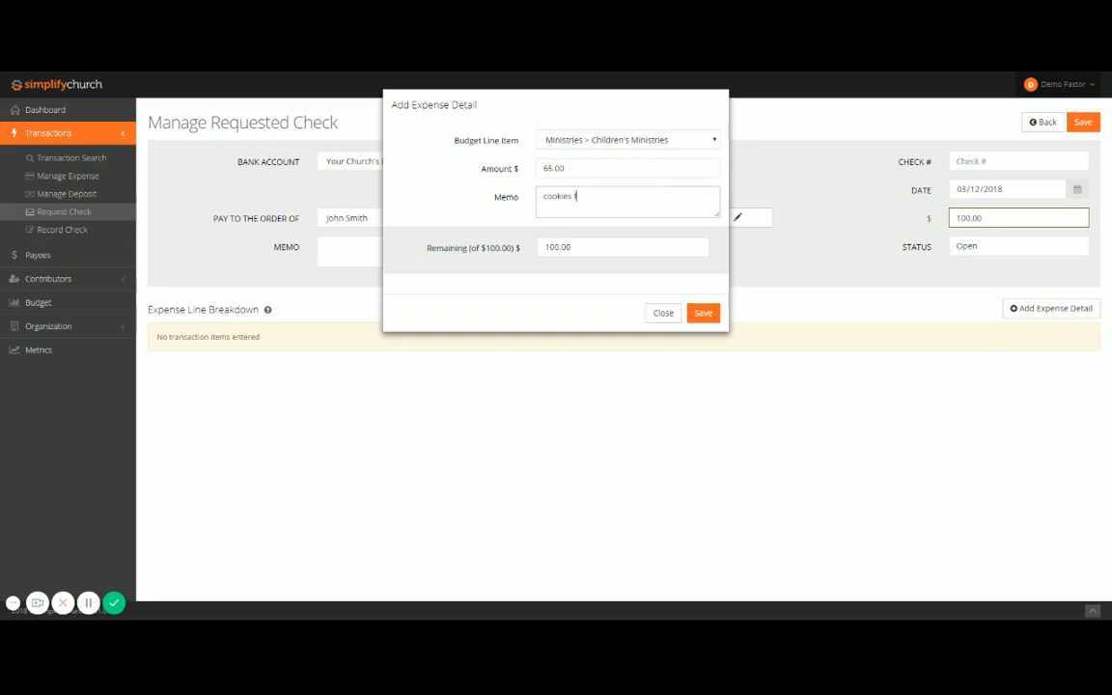
{"action": "type", "text": "hoolers"}
{"action": "left_click", "coordinate": [702, 311]}
Step: Add a 35.00 expense detail for Ministries > Adult Ministries with the memo "curriculum" and submit the check request
{"action": "left_click", "coordinate": [1042, 308]}
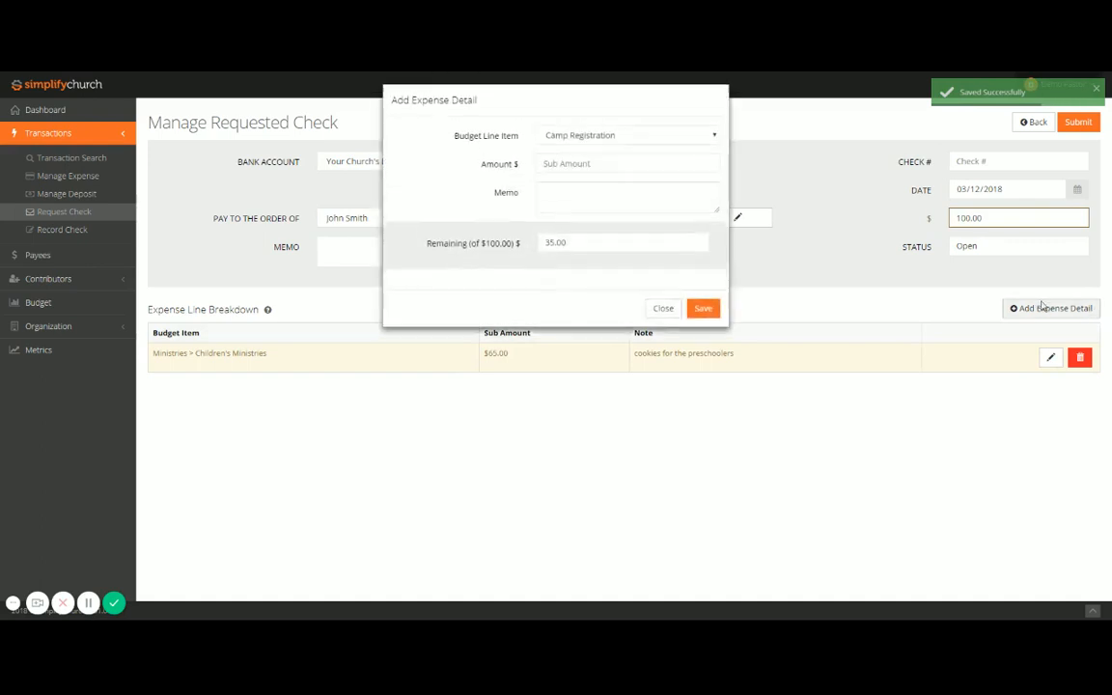
{"action": "left_click", "coordinate": [589, 168]}
{"action": "type", "text": "35"}
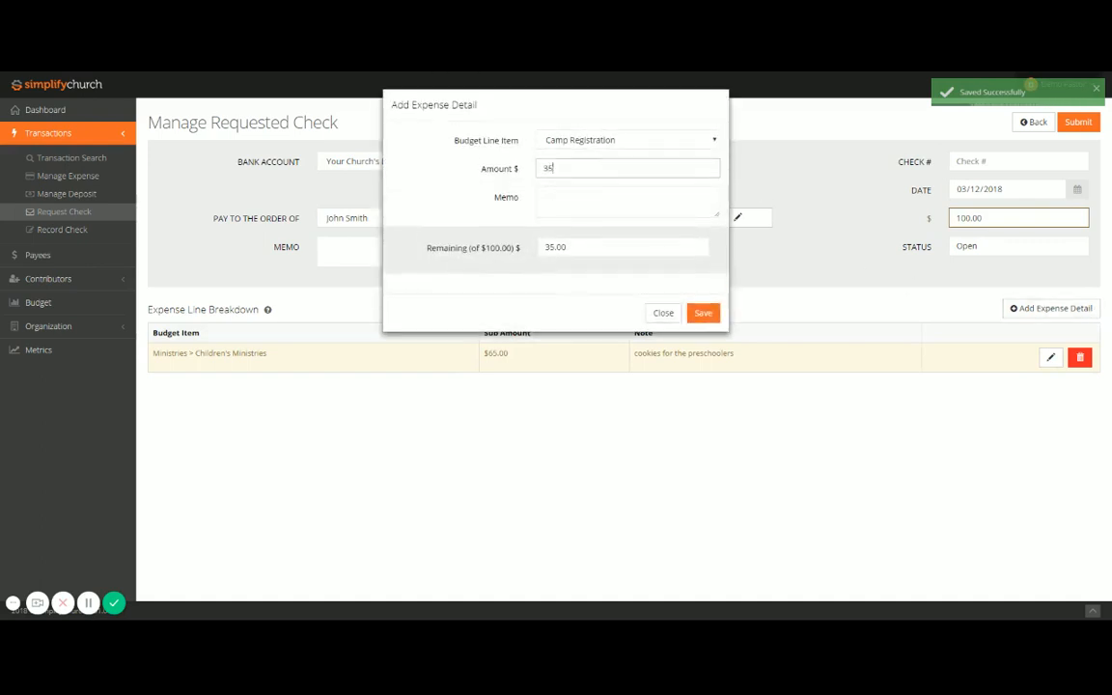
{"action": "left_click", "coordinate": [596, 142]}
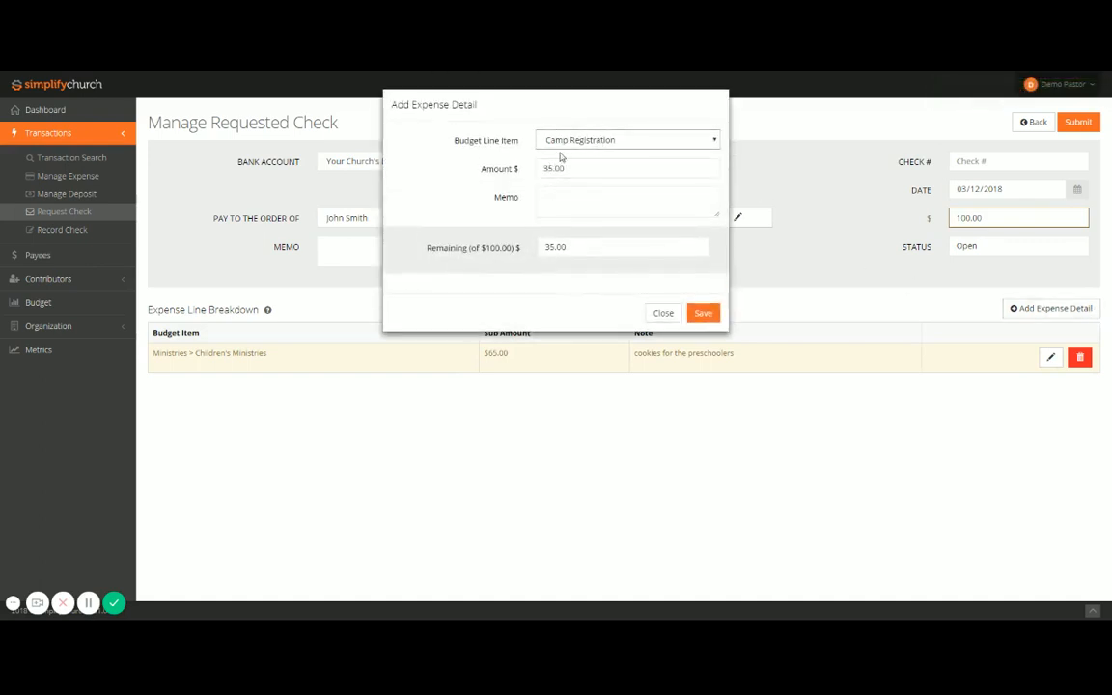
{"action": "left_click", "coordinate": [577, 179]}
{"action": "left_click", "coordinate": [585, 199]}
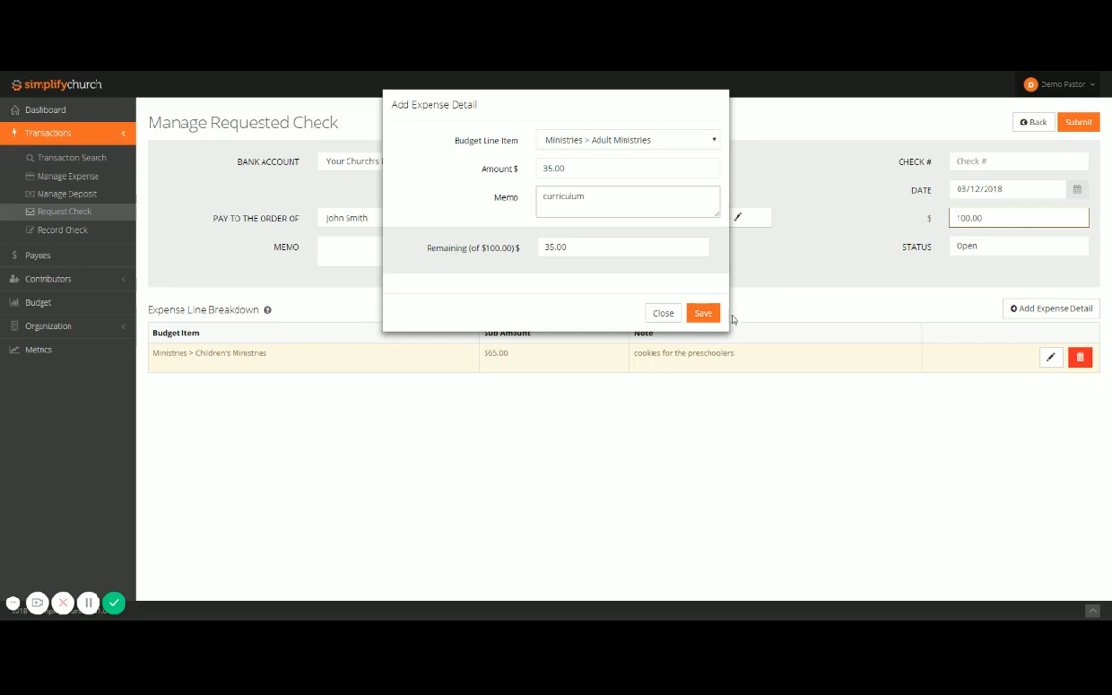
{"action": "left_click", "coordinate": [703, 313]}
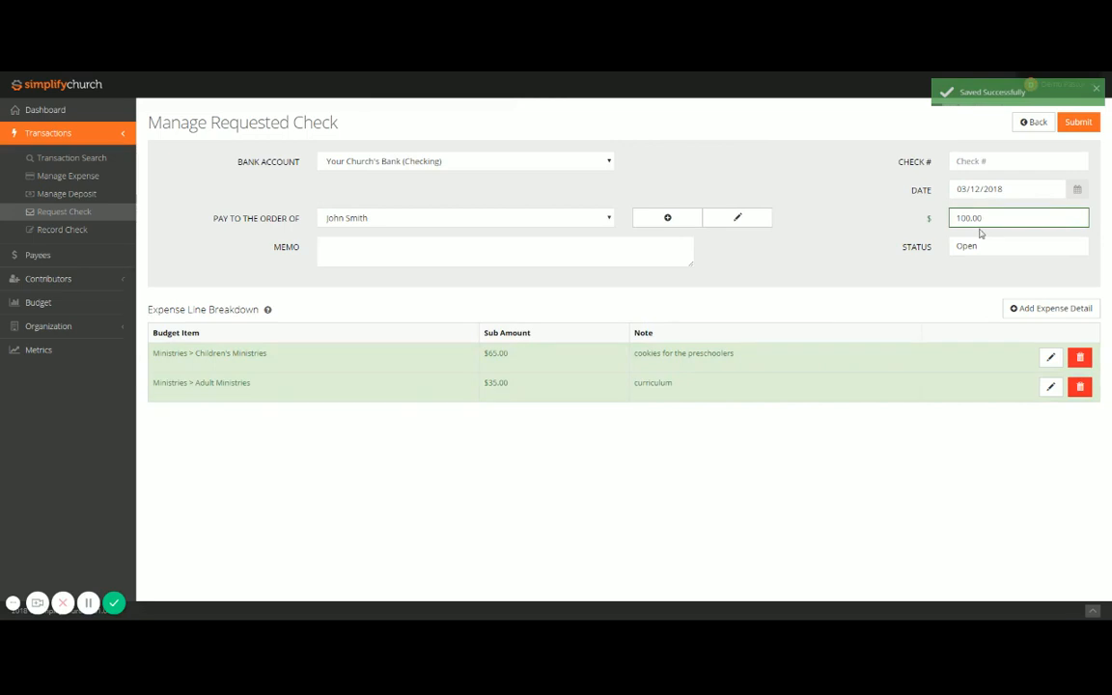
{"action": "left_click", "coordinate": [1079, 123]}
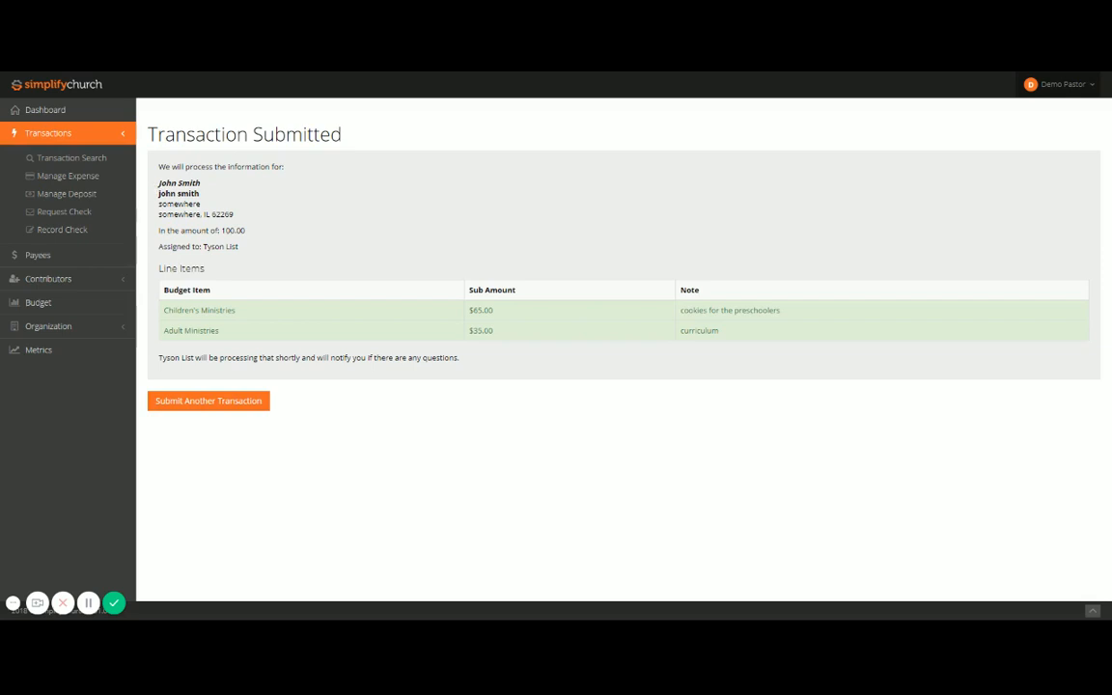
Step: Open the form for recording a check and look over its entry fields
{"action": "left_click", "coordinate": [74, 231]}
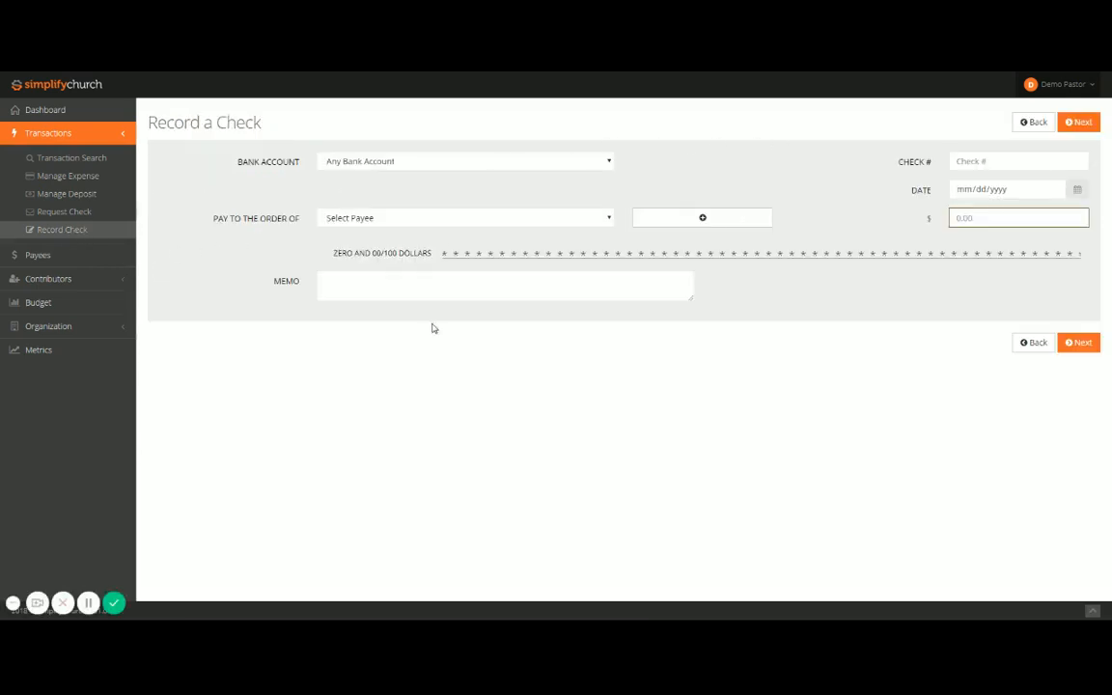
{"action": "left_click", "coordinate": [960, 161]}
Step: Start an expense on the Visa account dated 03/12/2018, with a total of 25.00 and Amazon.com as payee
{"action": "left_click", "coordinate": [82, 181]}
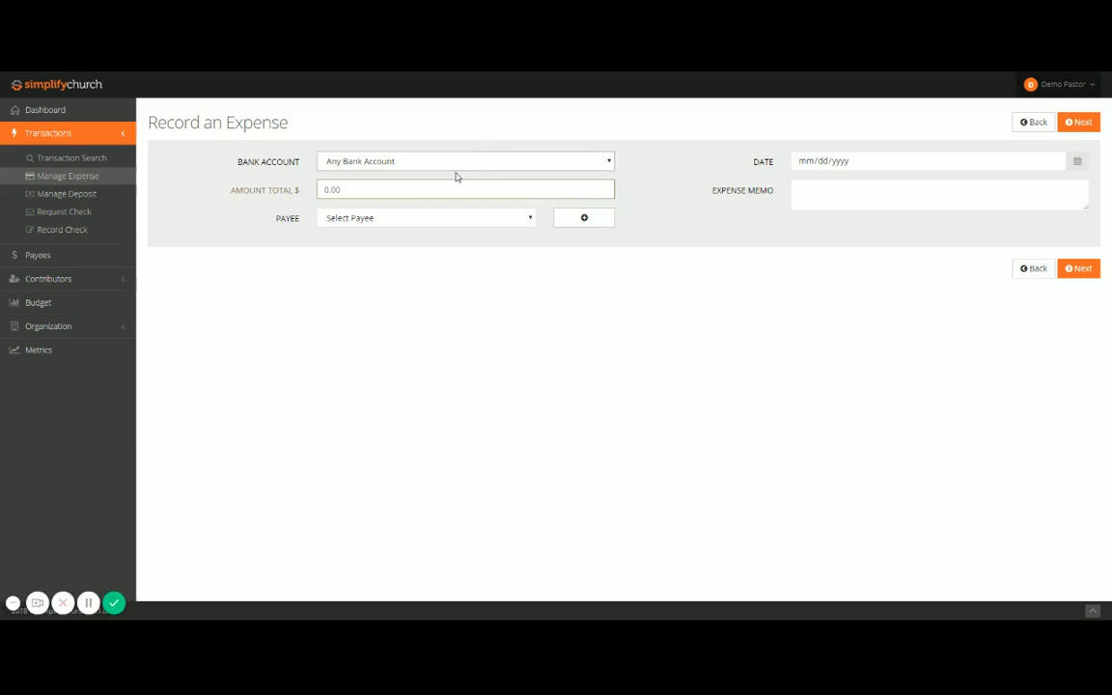
{"action": "left_click", "coordinate": [389, 215]}
{"action": "left_click", "coordinate": [858, 163]}
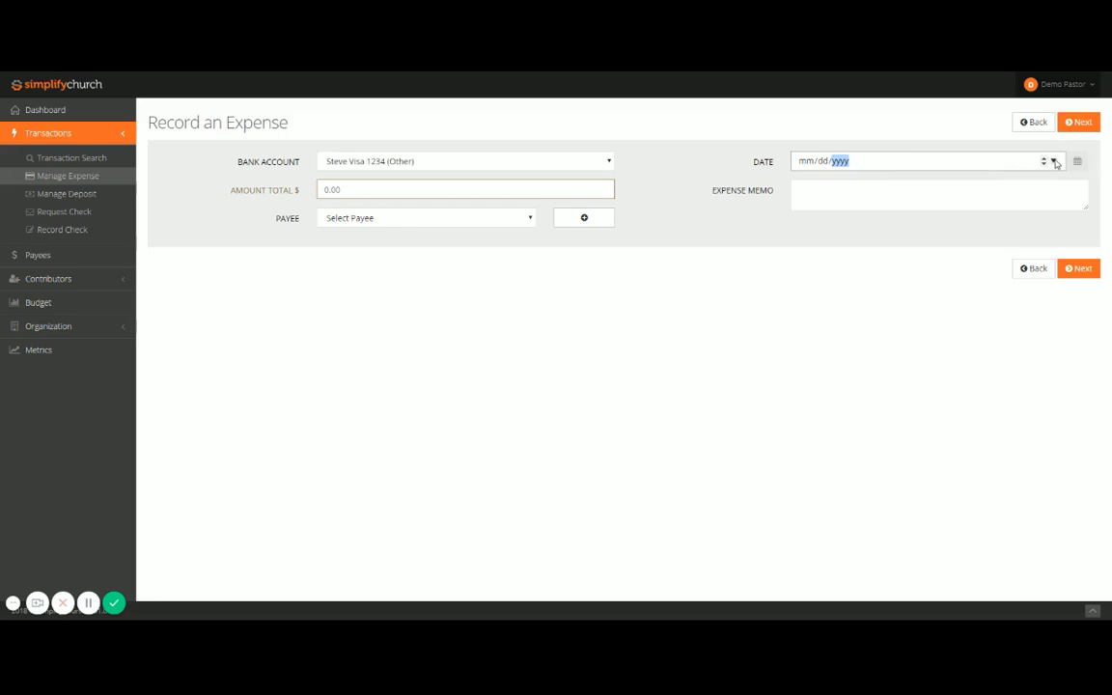
{"action": "left_click", "coordinate": [929, 181]}
{"action": "left_click", "coordinate": [418, 192]}
{"action": "type", "text": "25.00"}
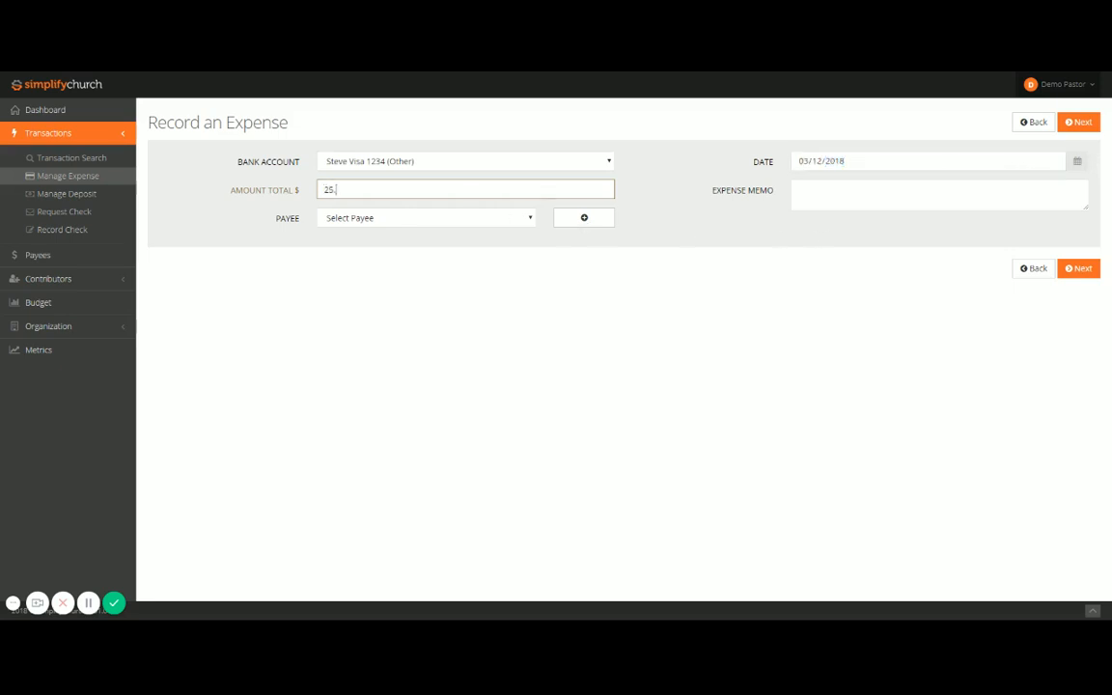
{"action": "left_click", "coordinate": [422, 235]}
Step: Enter "pastor's books" as the expense memo and continue to the expense line breakdown
{"action": "left_click", "coordinate": [820, 197]}
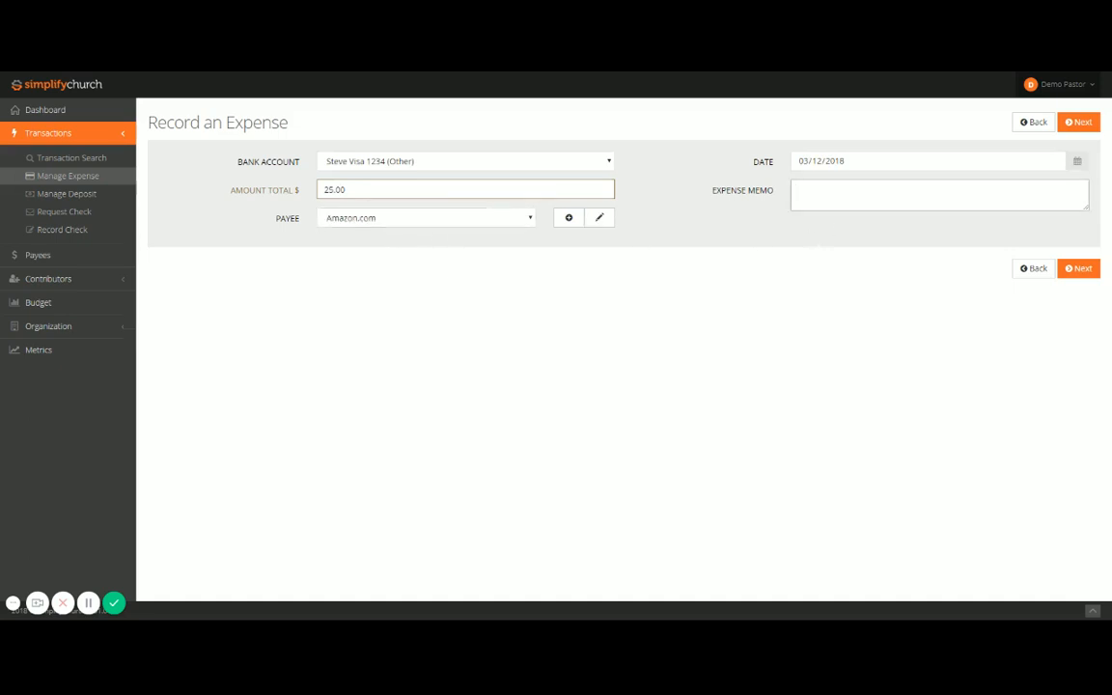
{"action": "type", "text": "pastor's books"}
{"action": "left_click", "coordinate": [1079, 269]}
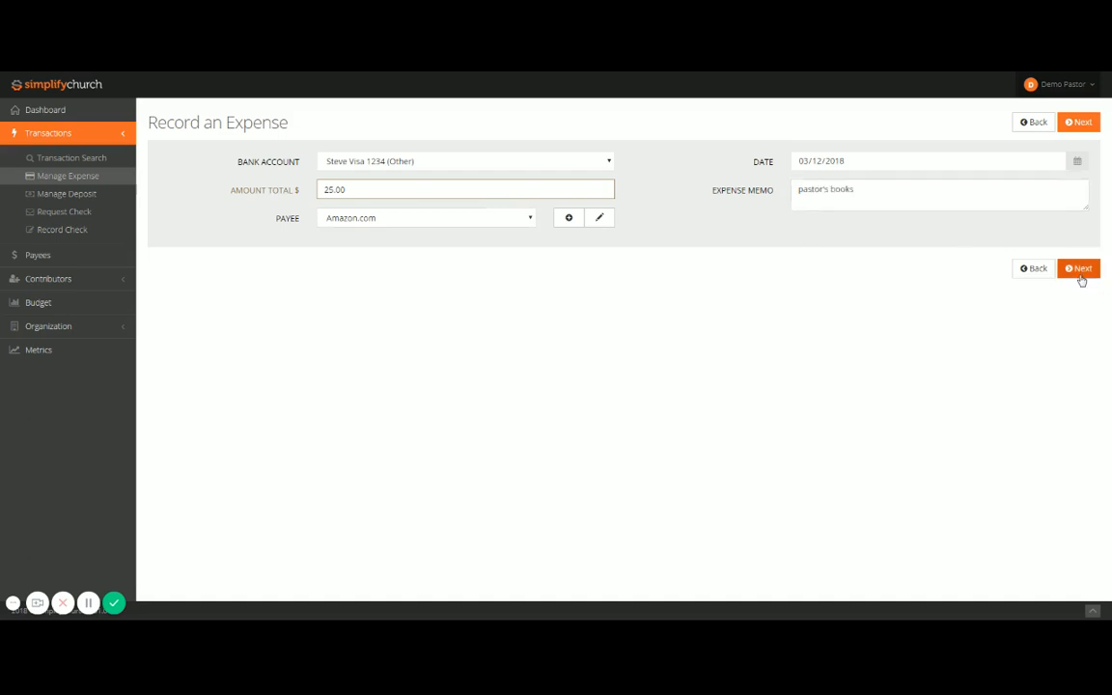
Step: Add a 25.00 expense detail for Personnel without a memo and submit the expense
{"action": "left_click", "coordinate": [1028, 295]}
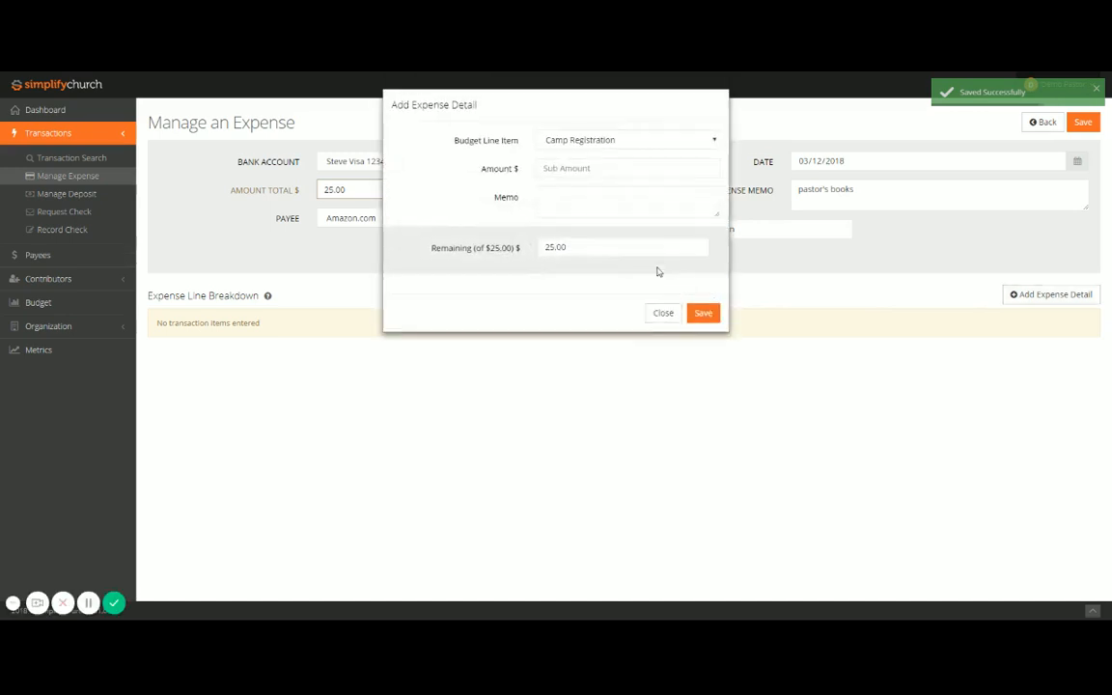
{"action": "left_click", "coordinate": [622, 144]}
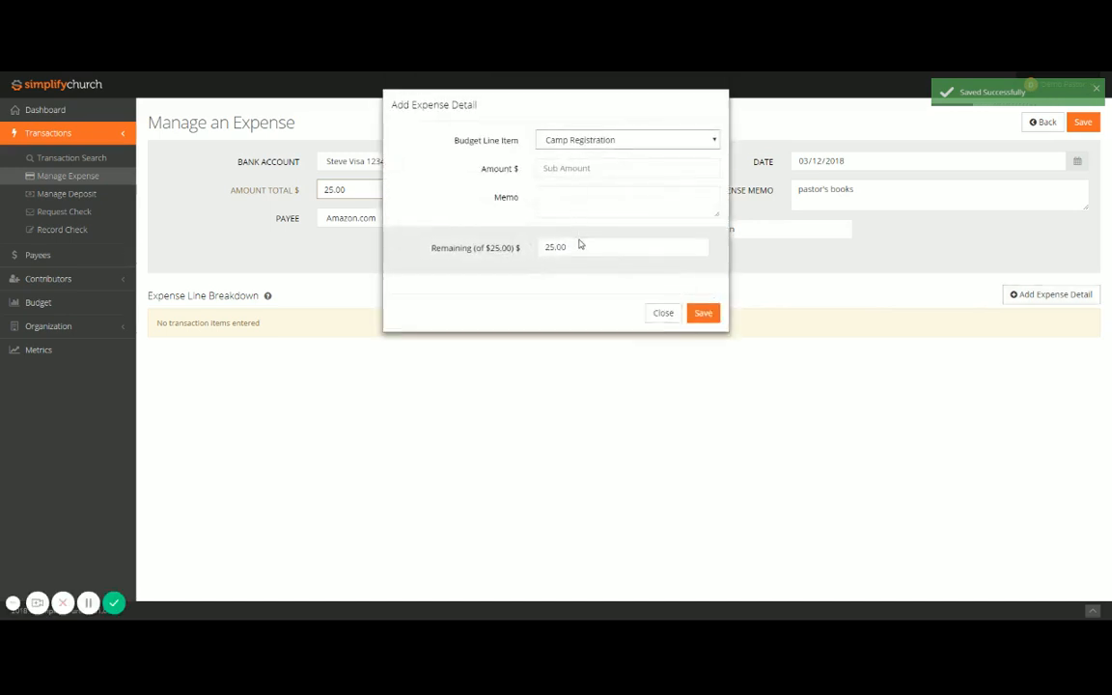
{"action": "left_click", "coordinate": [577, 254]}
{"action": "left_click", "coordinate": [550, 168]}
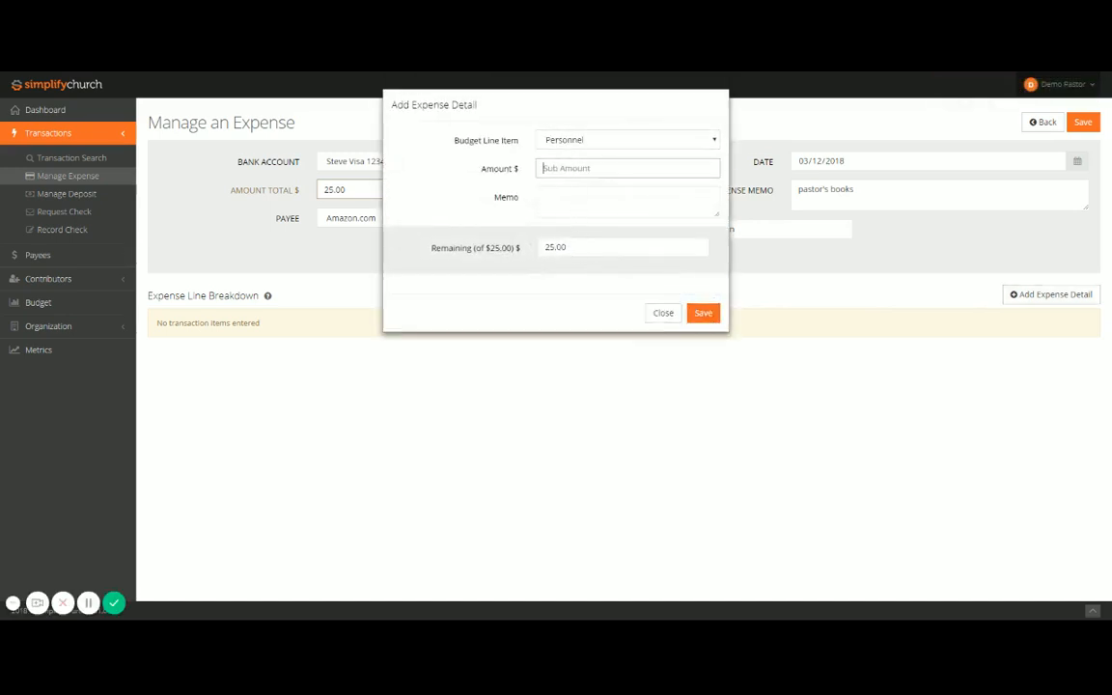
{"action": "type", "text": "25.0"}
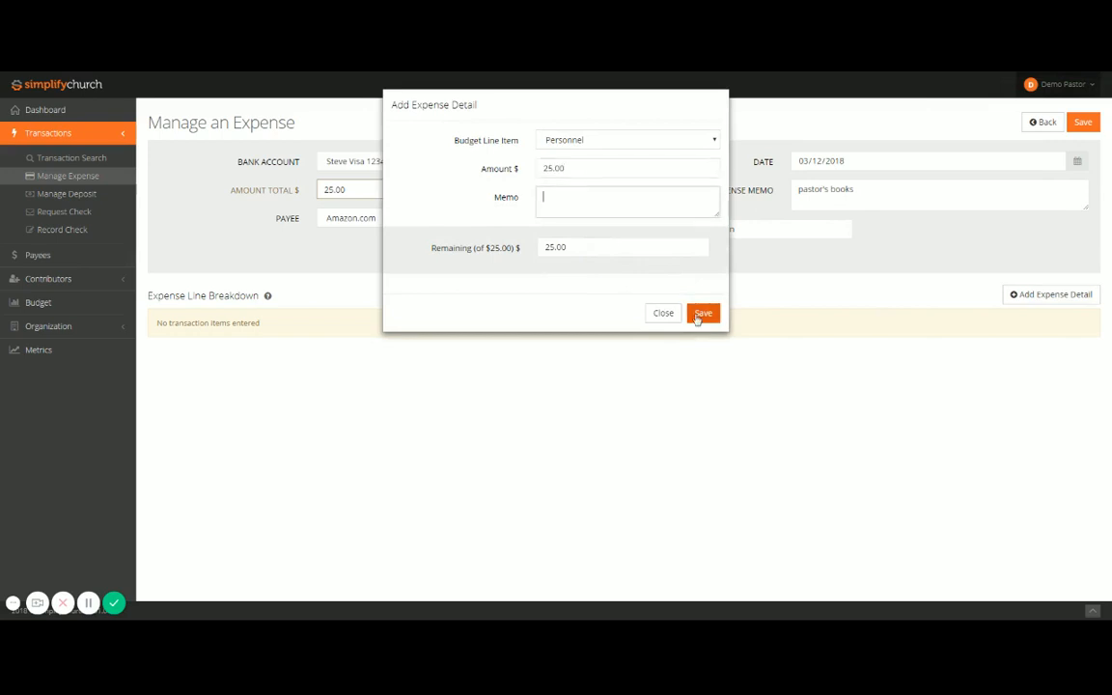
{"action": "left_click", "coordinate": [702, 313]}
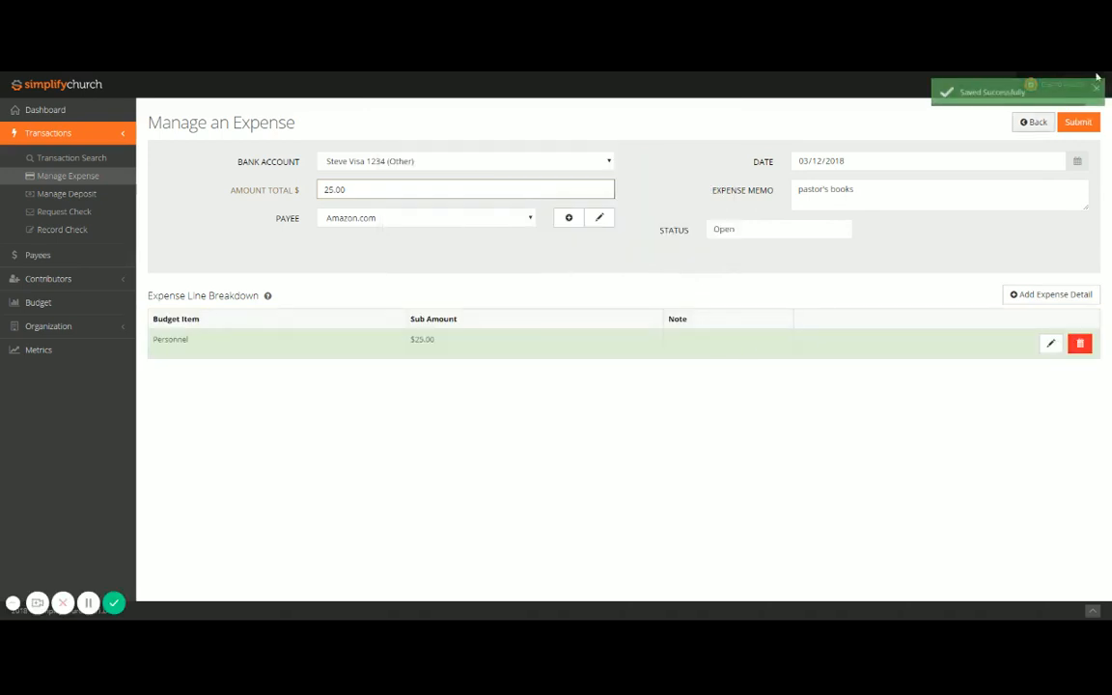
{"action": "left_click", "coordinate": [1079, 123]}
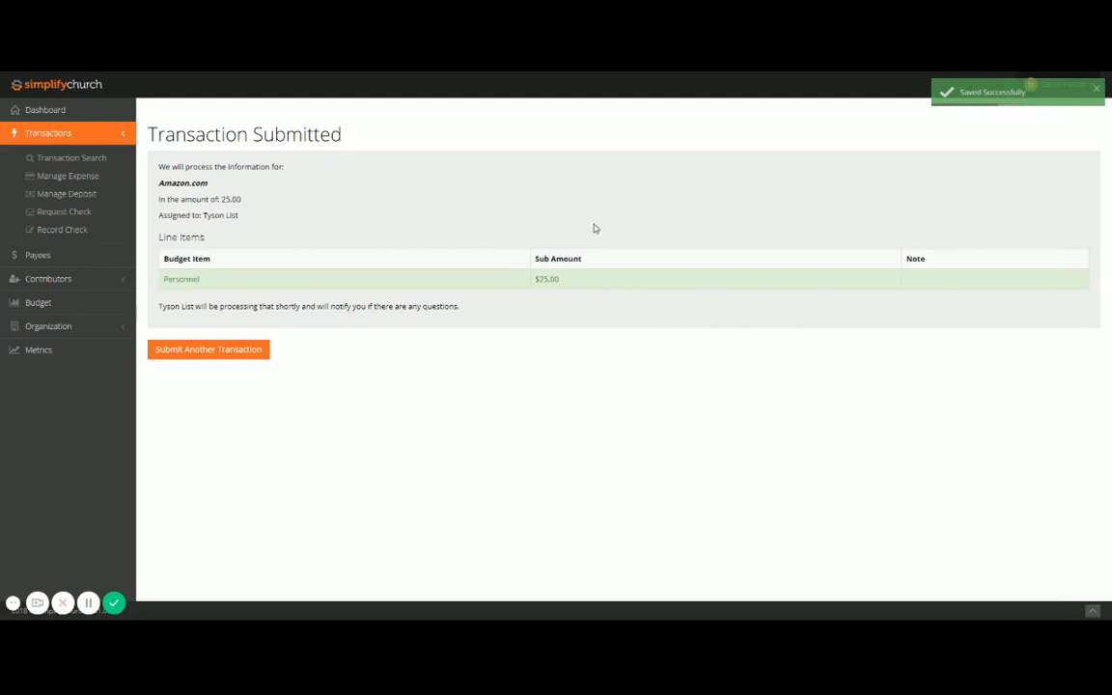
Step: Start a deposit to Your Church's Bank (Checking) dated 03/11/2018 for 1,000.00 and continue to its line breakdown
{"action": "left_click", "coordinate": [74, 199]}
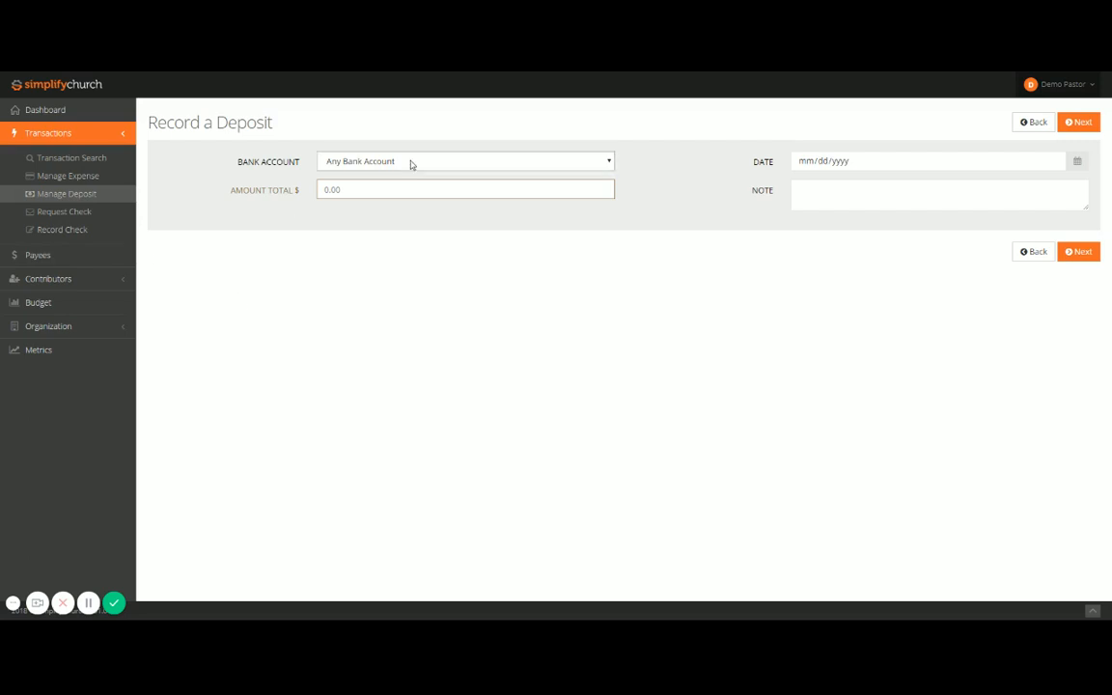
{"action": "left_click", "coordinate": [364, 183]}
{"action": "left_click", "coordinate": [1053, 162]}
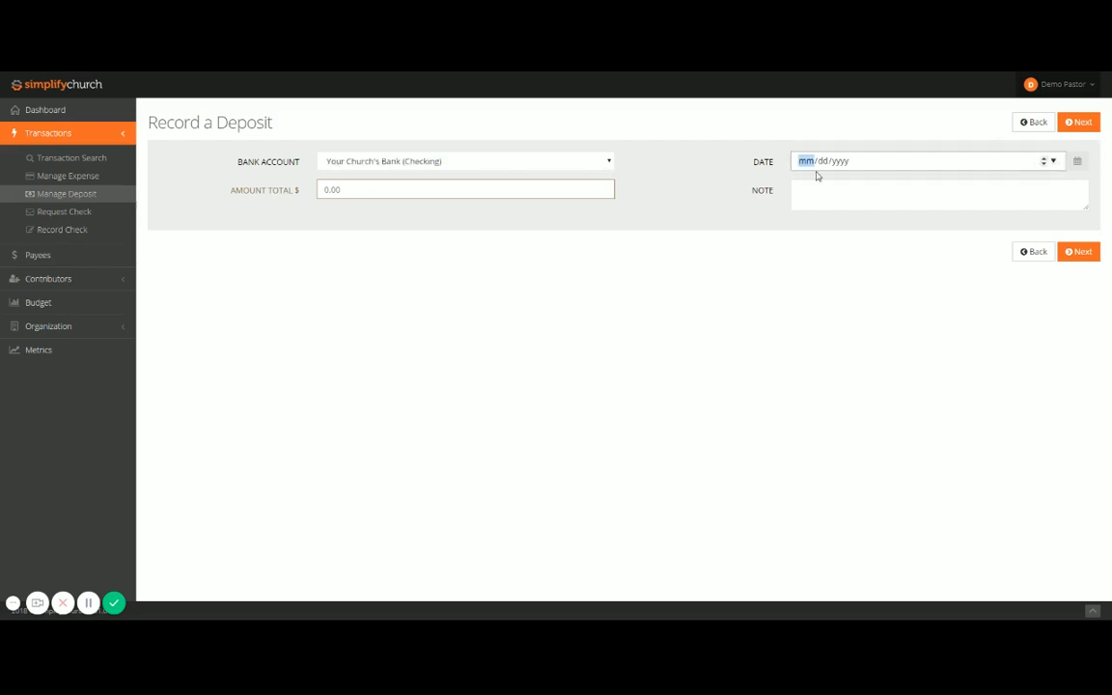
{"action": "type", "text": "03112018"}
{"action": "key", "text": "Tab"}
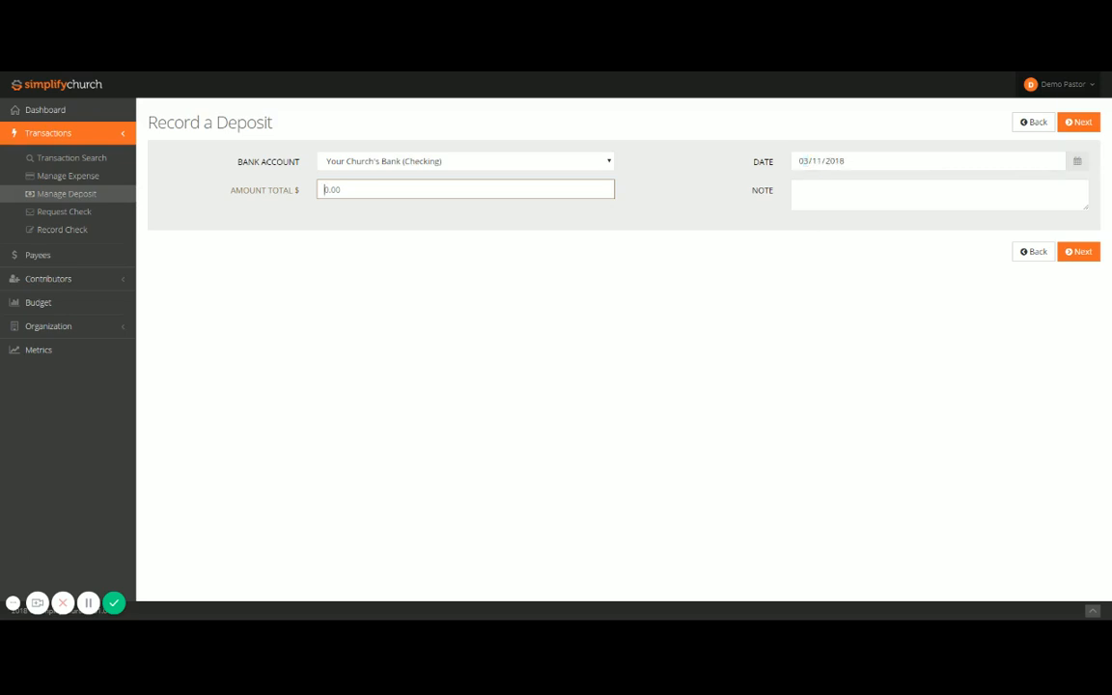
{"action": "type", "text": "1,000.00"}
{"action": "key", "text": "Return"}
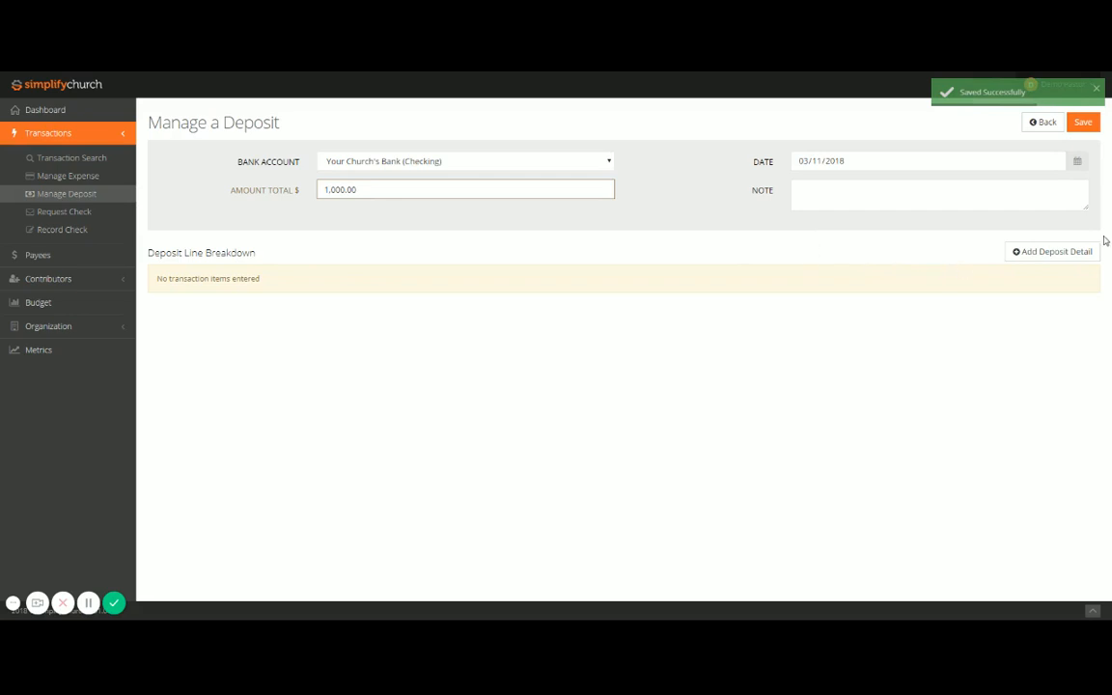
Step: Add a 150.00 deposit detail for General Income, credited to an existing contributor
{"action": "left_click", "coordinate": [1050, 252]}
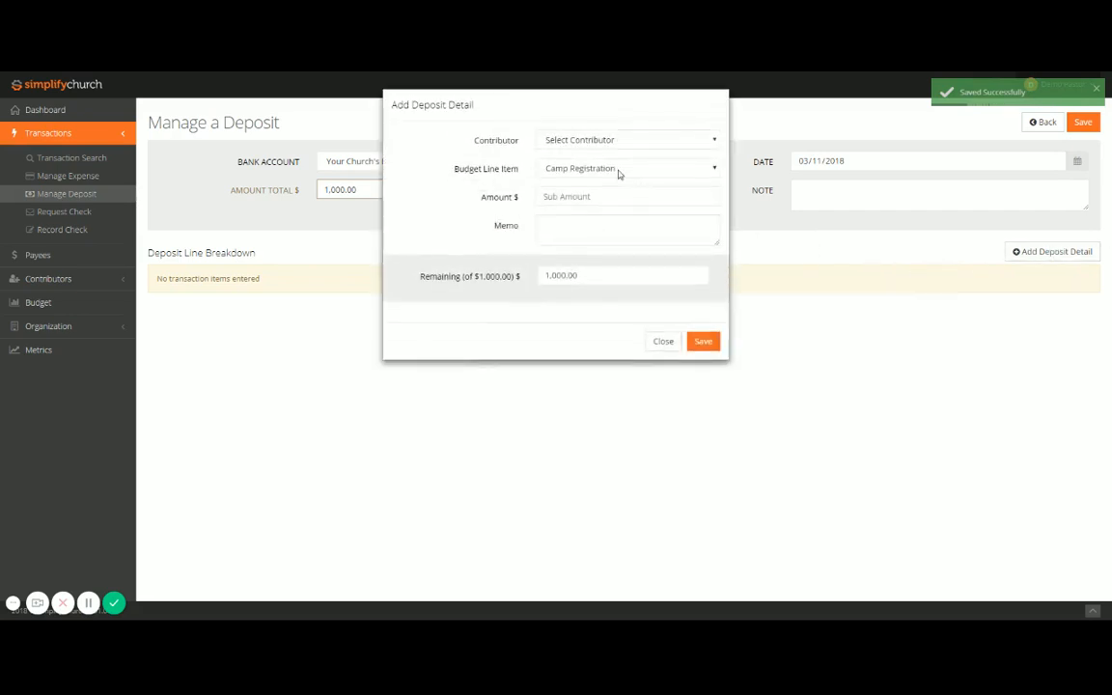
{"action": "left_click", "coordinate": [600, 141]}
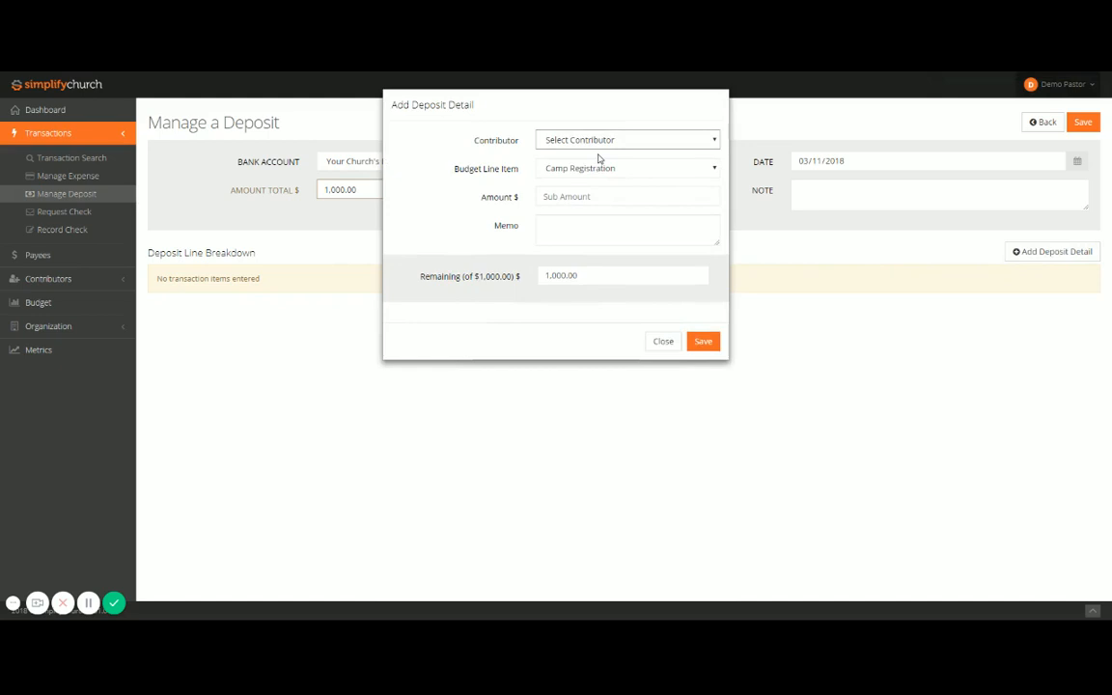
{"action": "left_click", "coordinate": [600, 159]}
{"action": "left_click", "coordinate": [600, 168]}
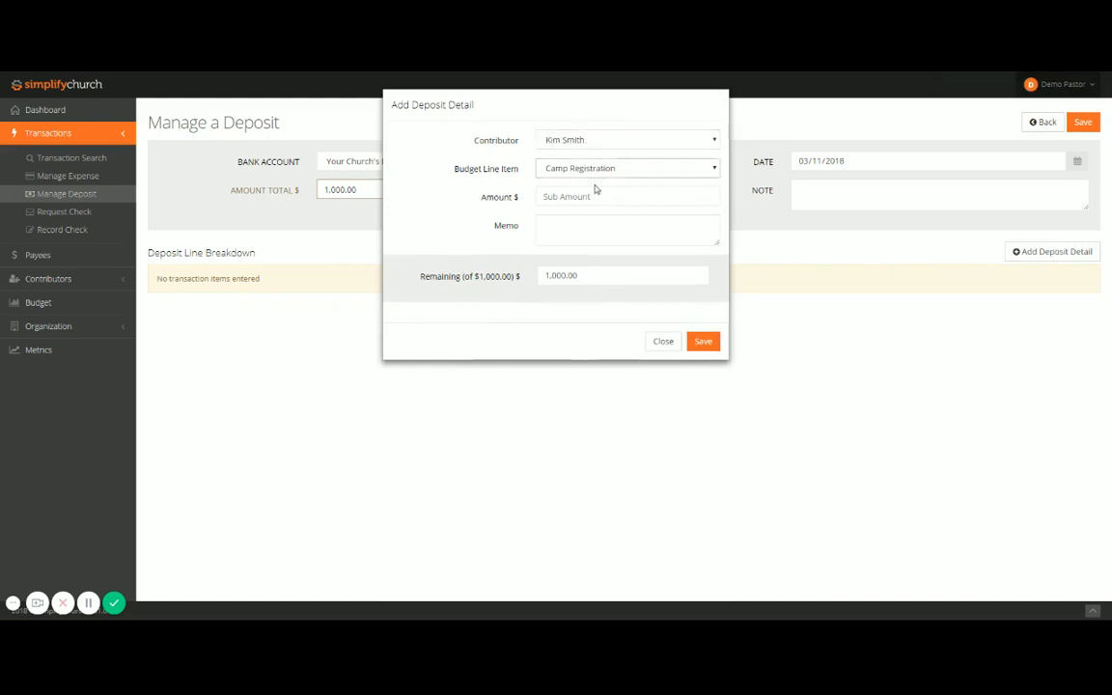
{"action": "left_click", "coordinate": [578, 207]}
{"action": "left_click", "coordinate": [578, 199]}
{"action": "type", "text": "15"}
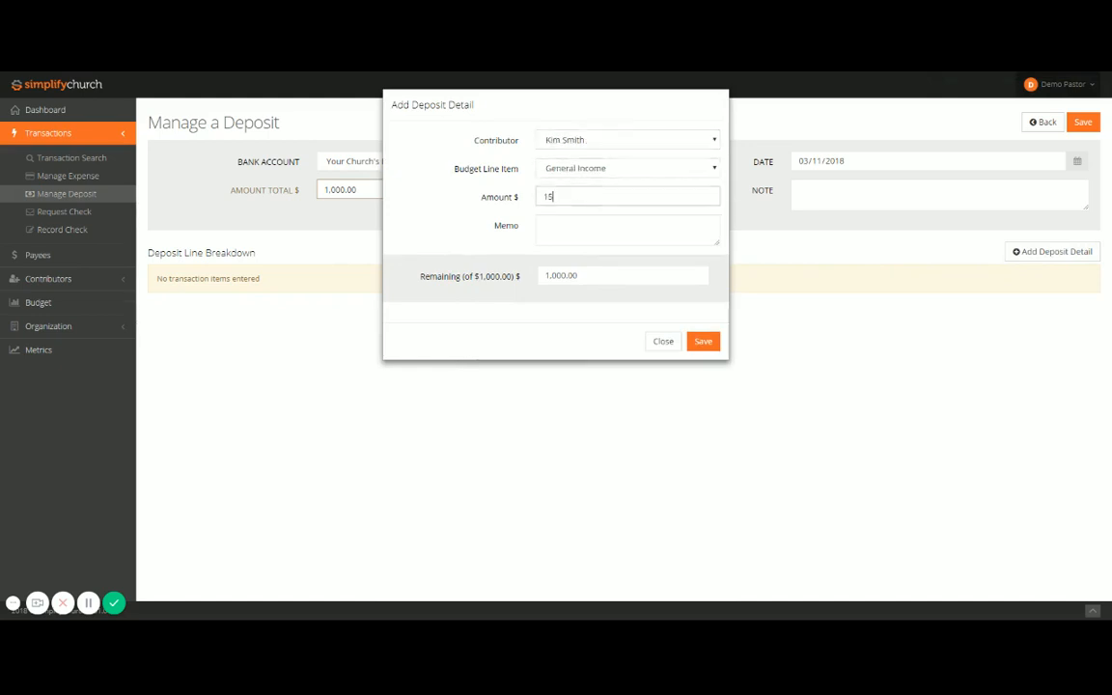
{"action": "type", "text": "0.00"}
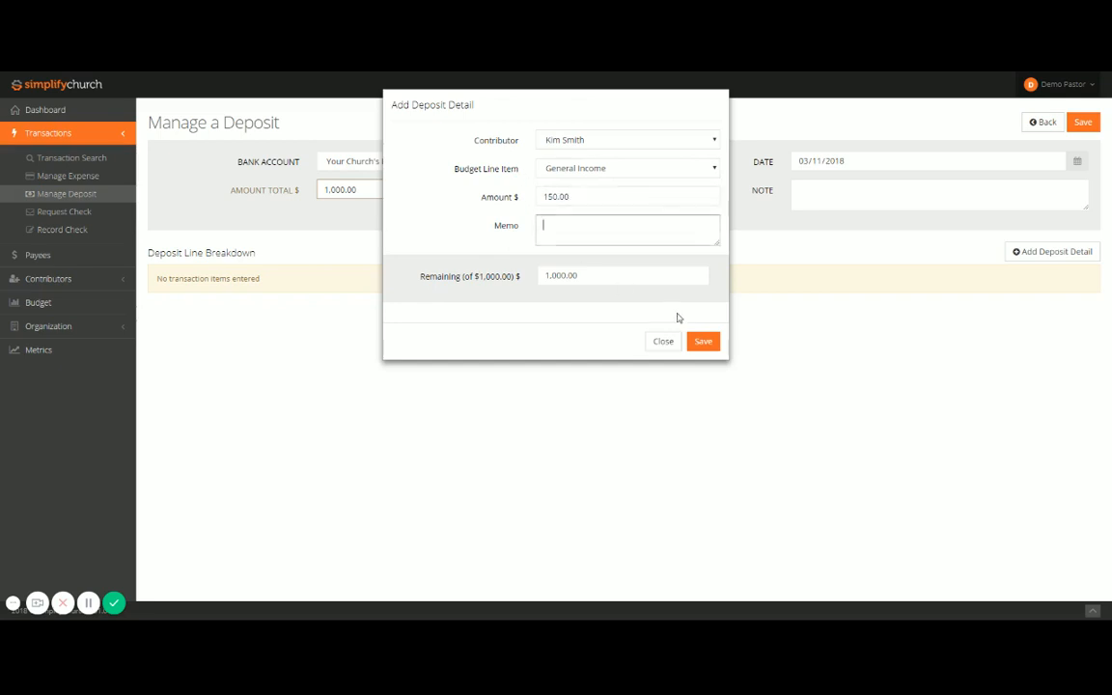
{"action": "left_click", "coordinate": [703, 341]}
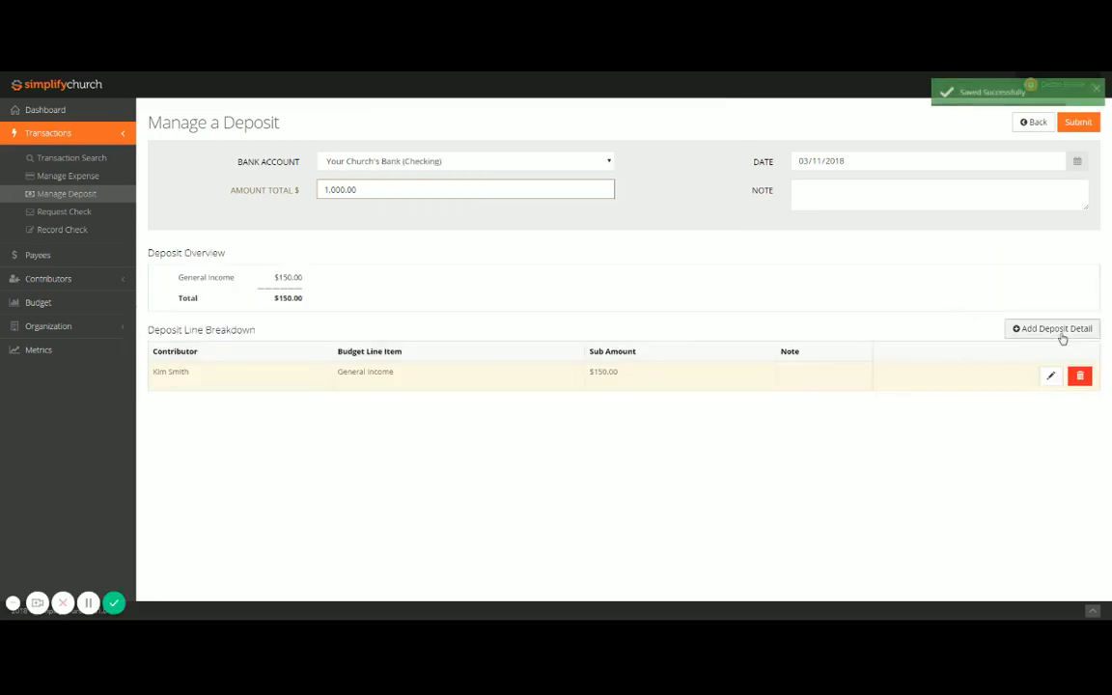
Step: Add a 250.00 deposit detail for Our First Church Plant Support, credited to a second contributor
{"action": "left_click", "coordinate": [1059, 330]}
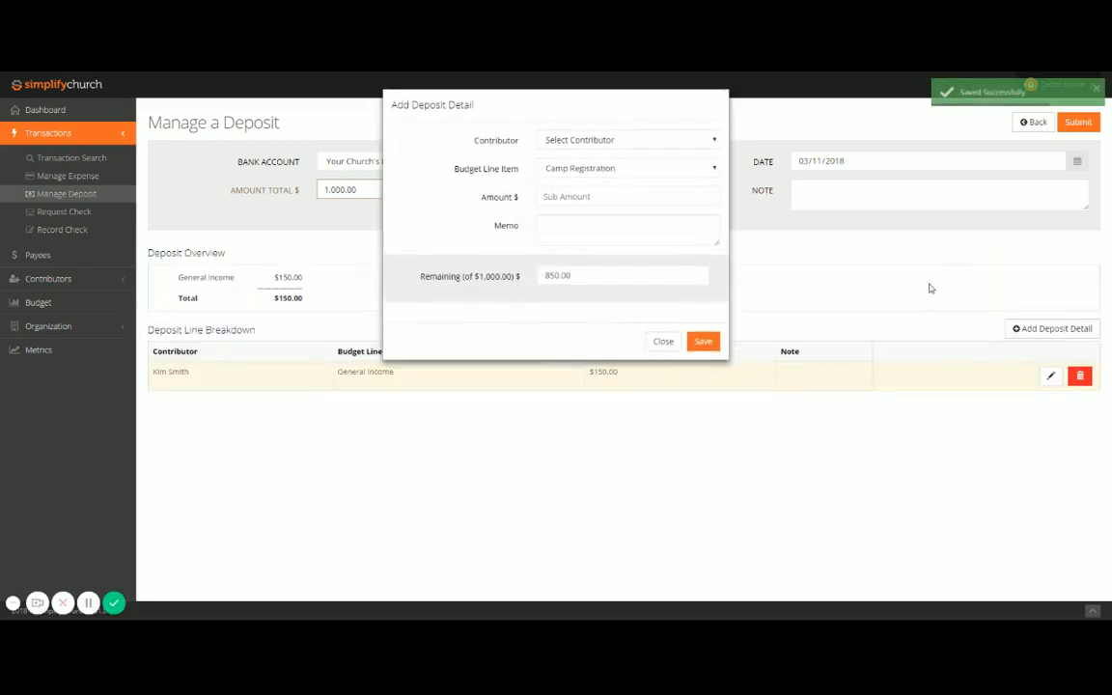
{"action": "left_click", "coordinate": [585, 188]}
{"action": "left_click", "coordinate": [582, 168]}
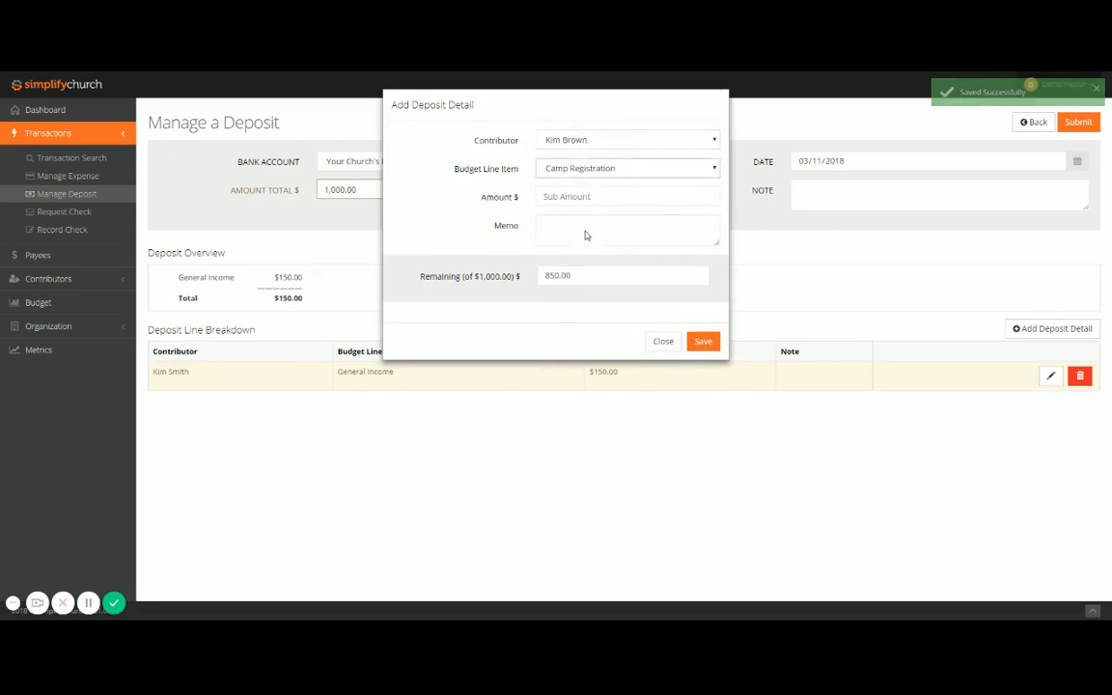
{"action": "left_click", "coordinate": [589, 251]}
{"action": "left_click", "coordinate": [576, 195]}
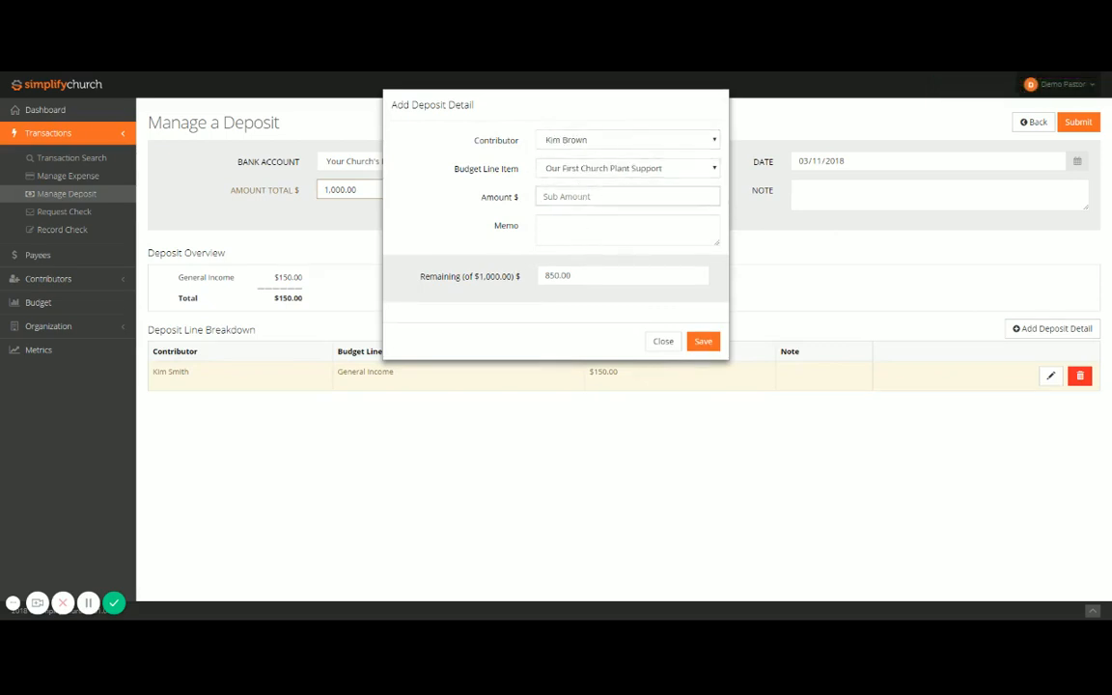
{"action": "type", "text": "250.00"}
{"action": "key", "text": "Tab"}
{"action": "left_click", "coordinate": [715, 345]}
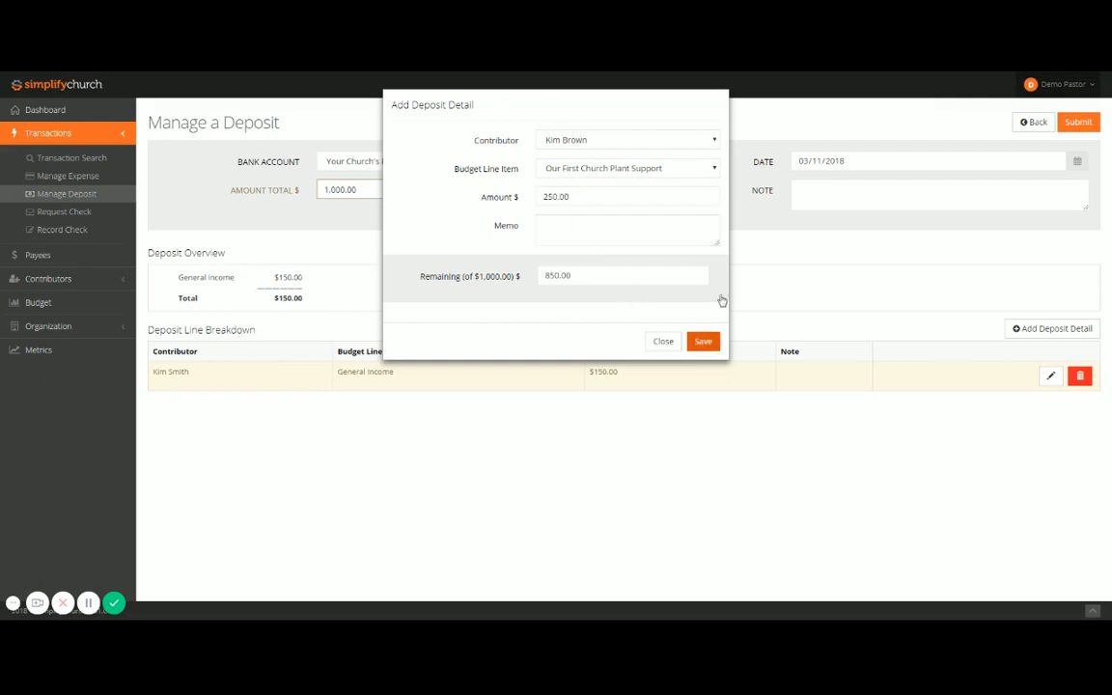
Step: Add a 600.00 deposit detail for General Income from a third contributor and submit the deposit
{"action": "left_click", "coordinate": [1044, 340]}
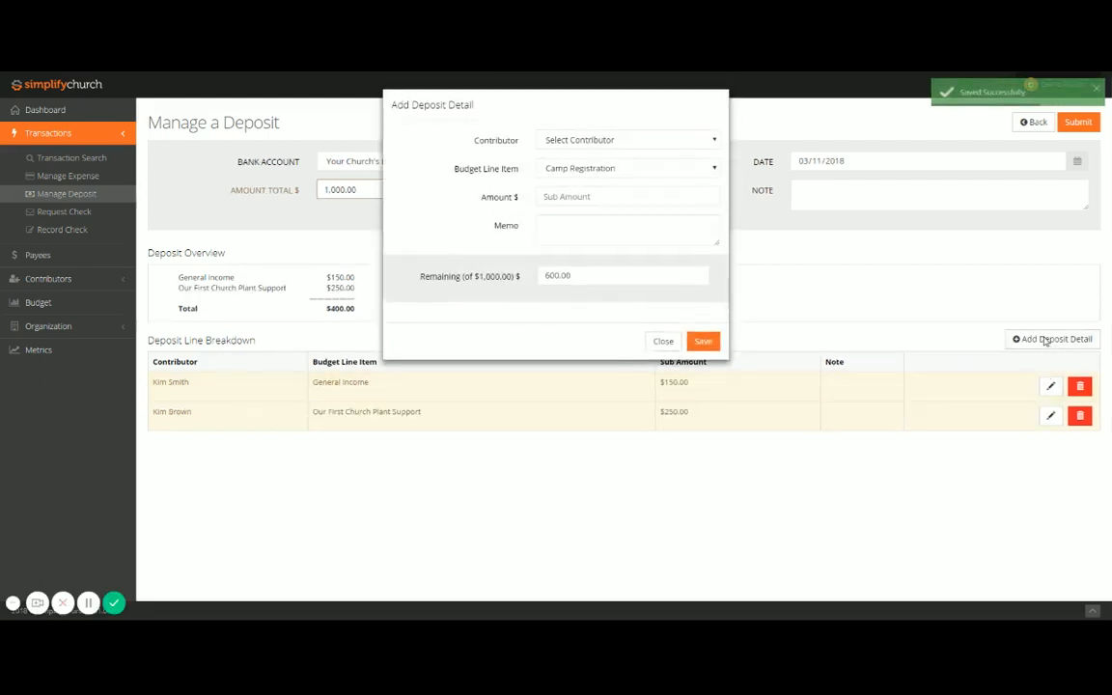
{"action": "left_click", "coordinate": [611, 139]}
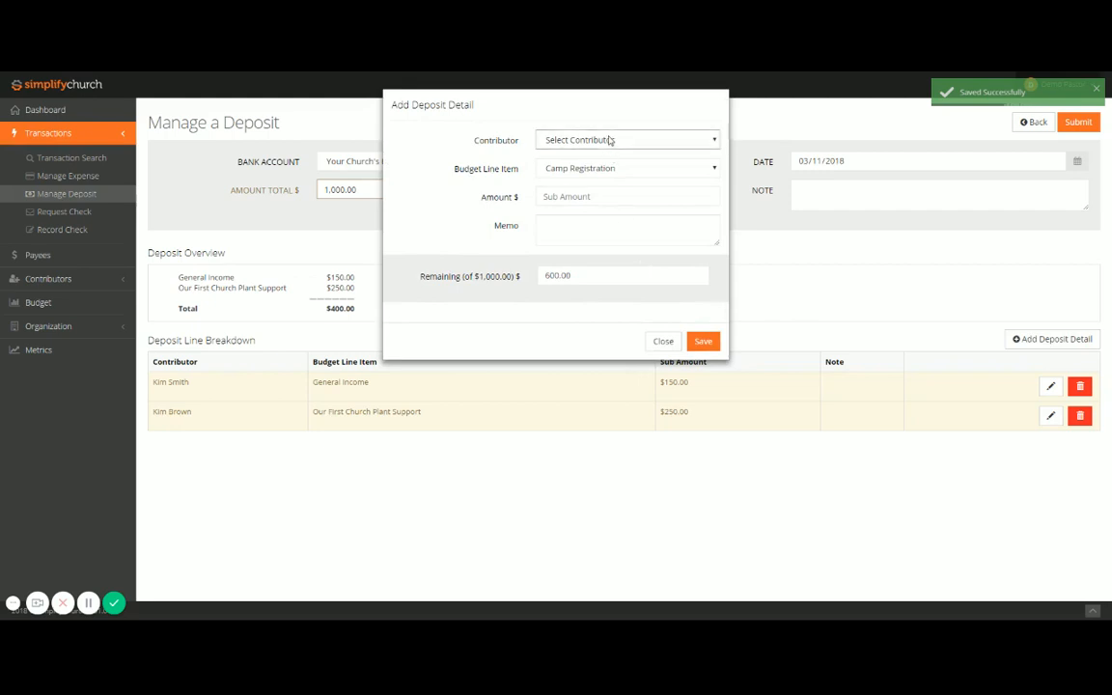
{"action": "left_click", "coordinate": [578, 287]}
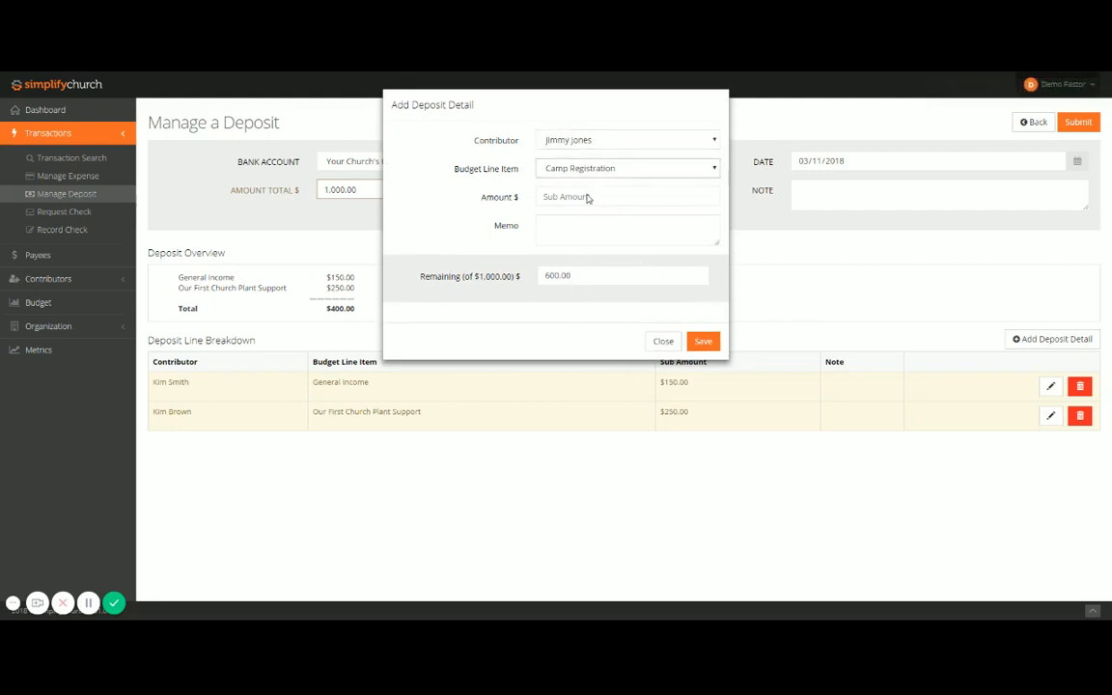
{"action": "left_click", "coordinate": [588, 198]}
{"action": "left_click", "coordinate": [580, 197]}
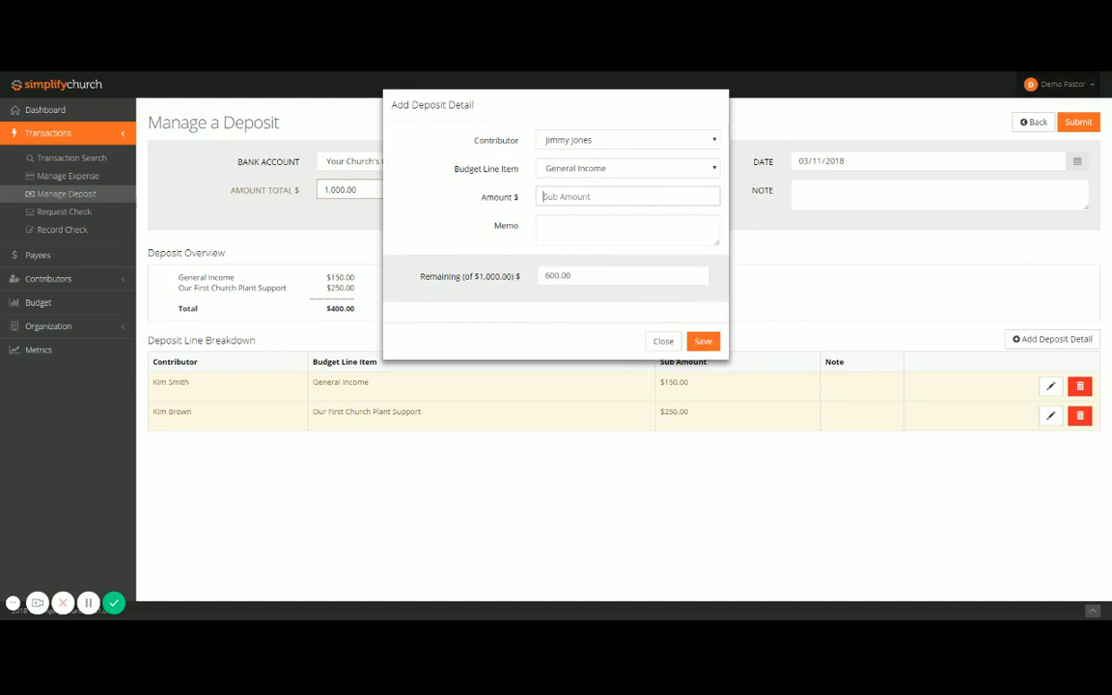
{"action": "type", "text": "600.0"}
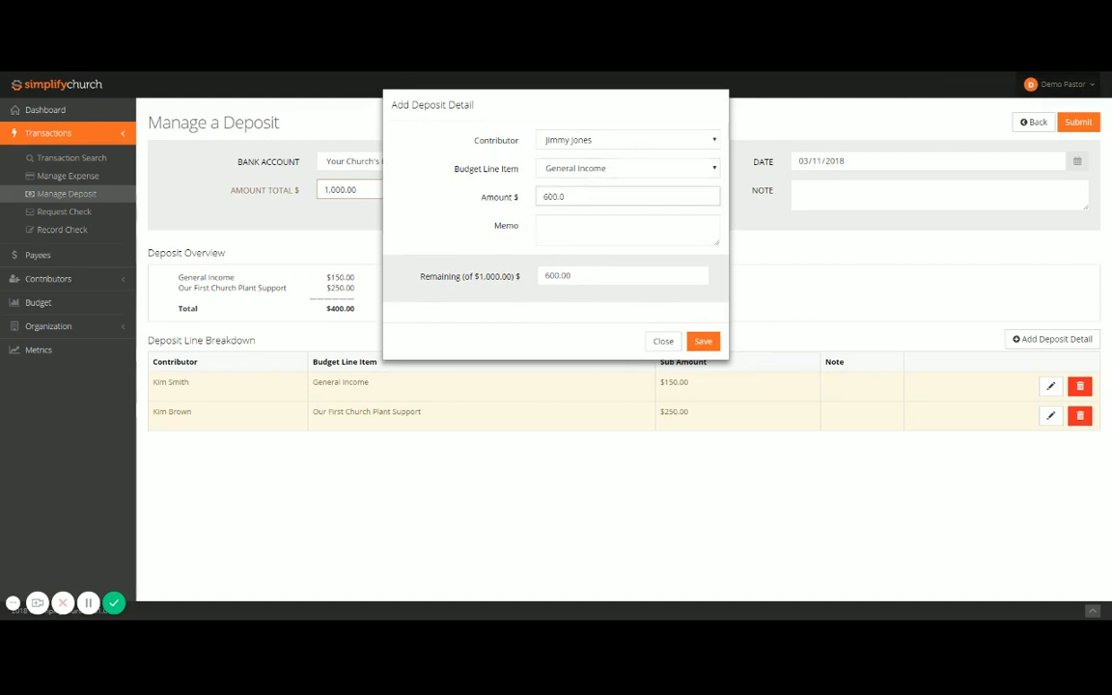
{"action": "left_click", "coordinate": [703, 341]}
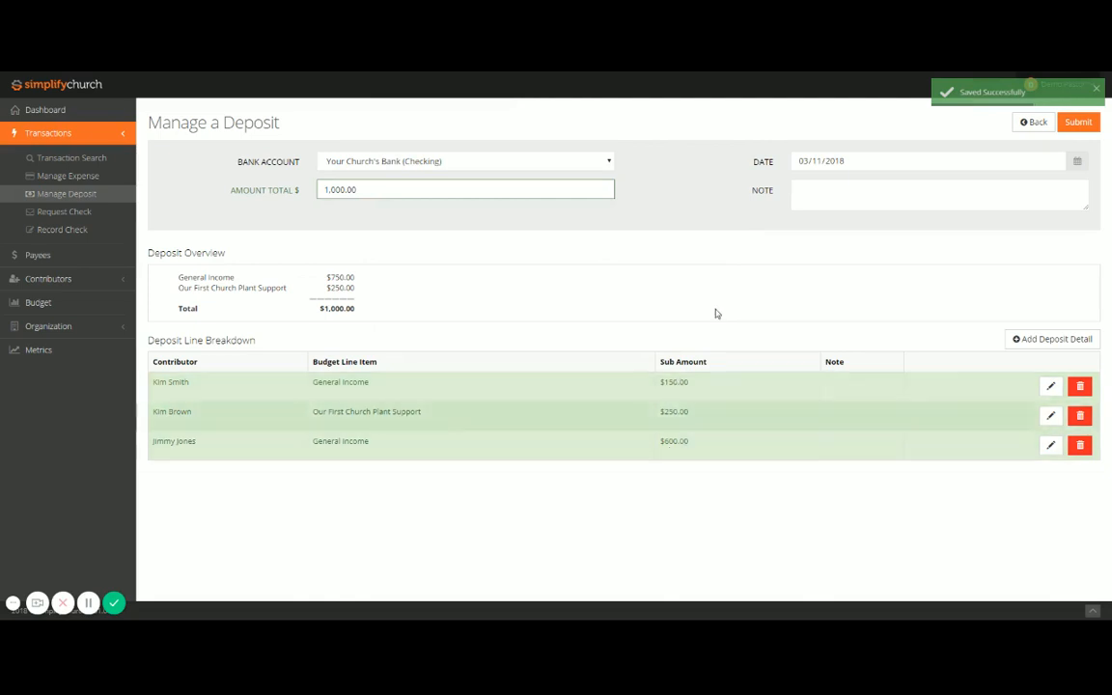
{"action": "left_click", "coordinate": [1080, 121]}
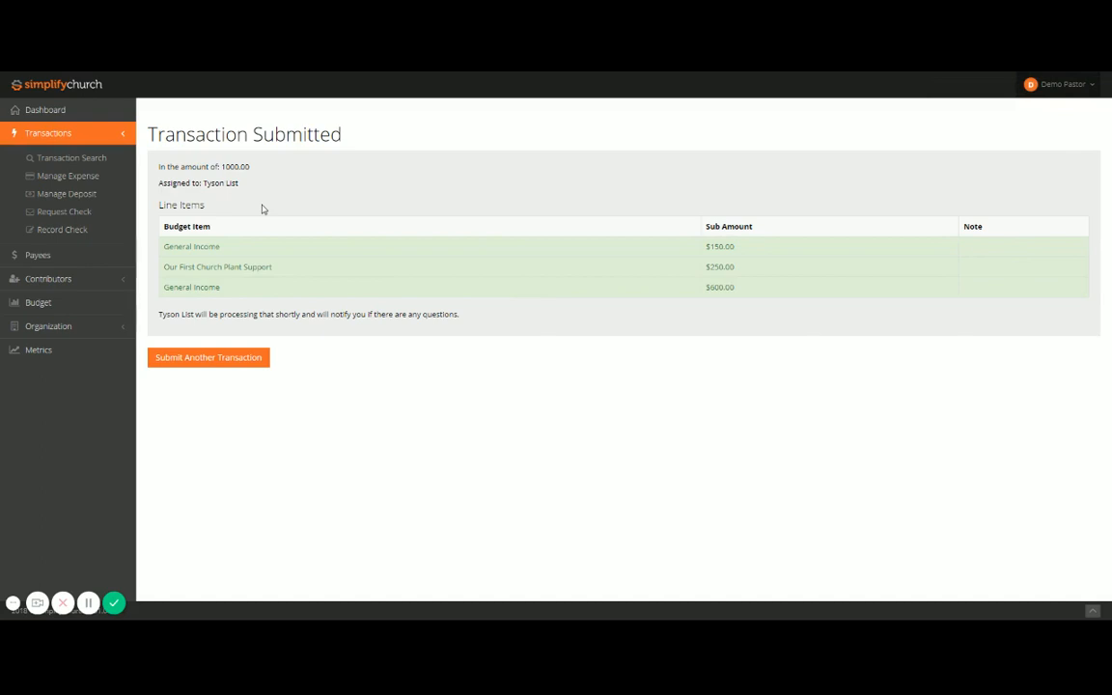
Step: View the contributor listing and open the contributors' giving report
{"action": "left_click", "coordinate": [67, 280]}
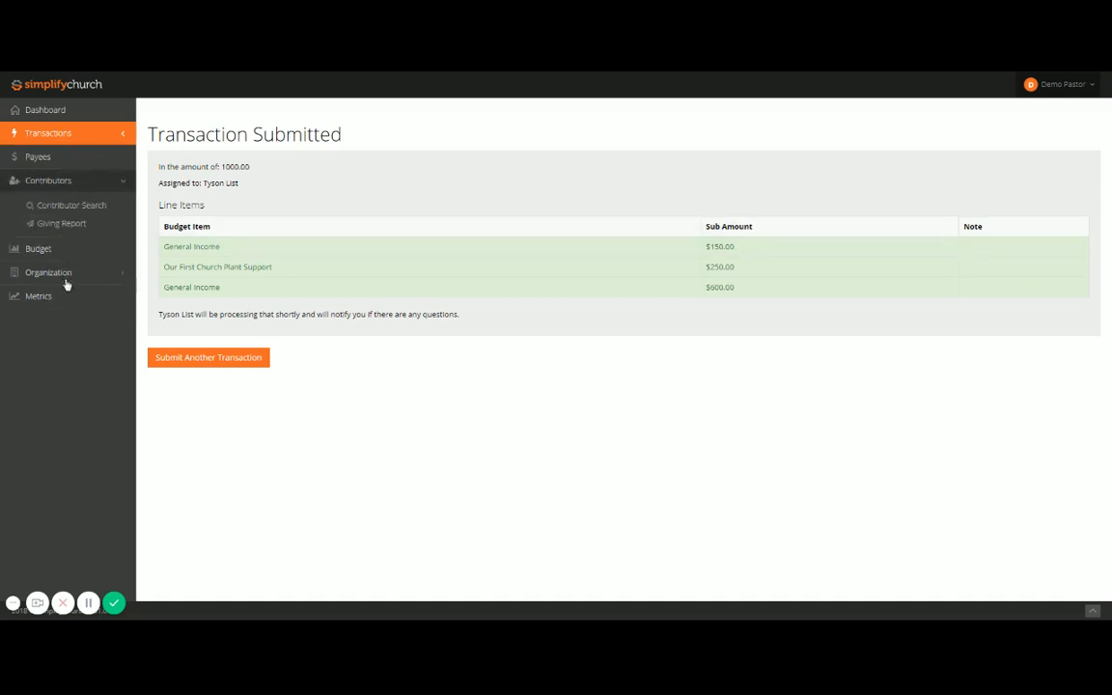
{"action": "left_click", "coordinate": [90, 207]}
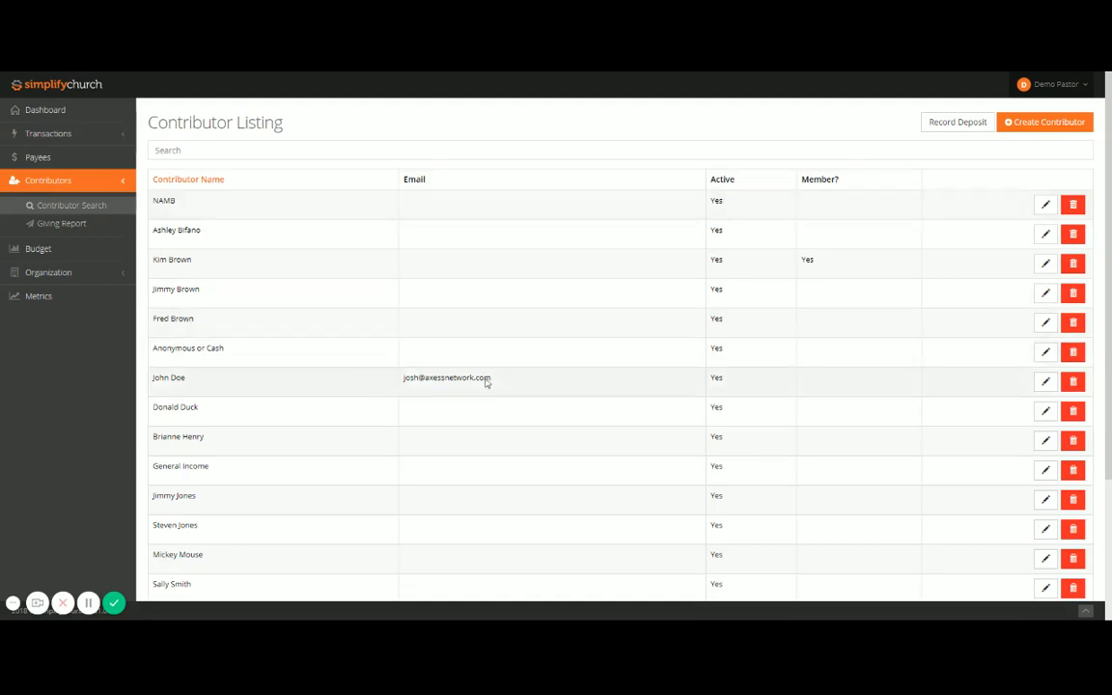
{"action": "left_click", "coordinate": [61, 223]}
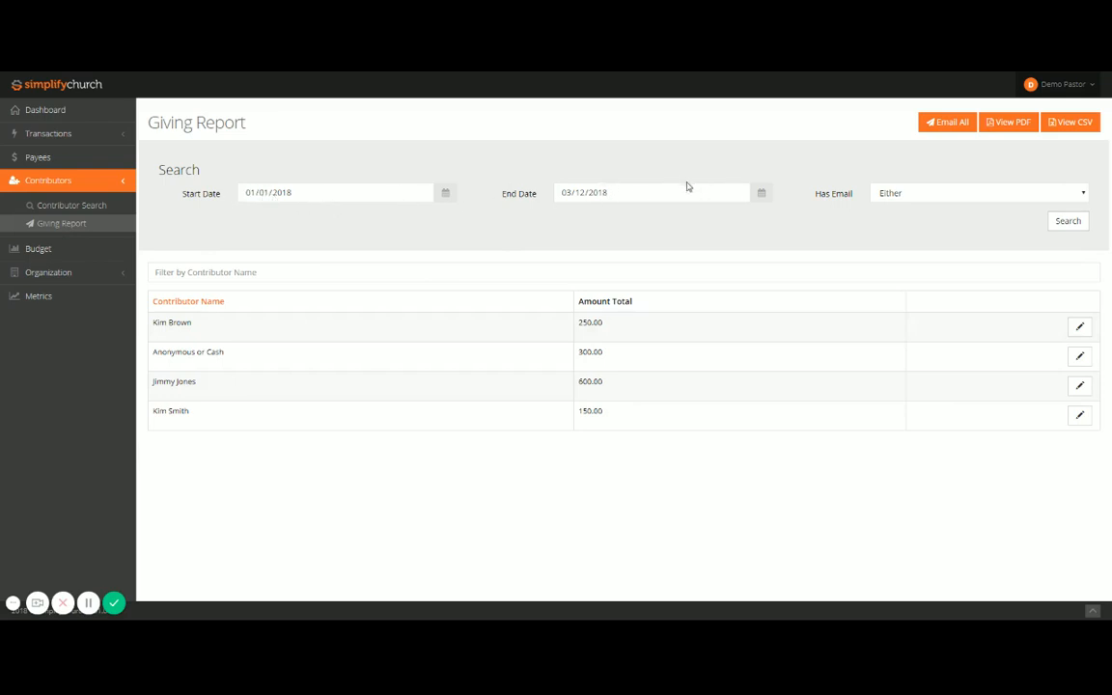
Step: Try the giving report's Has Email filter with Yes and return it to Either
{"action": "left_click", "coordinate": [911, 206]}
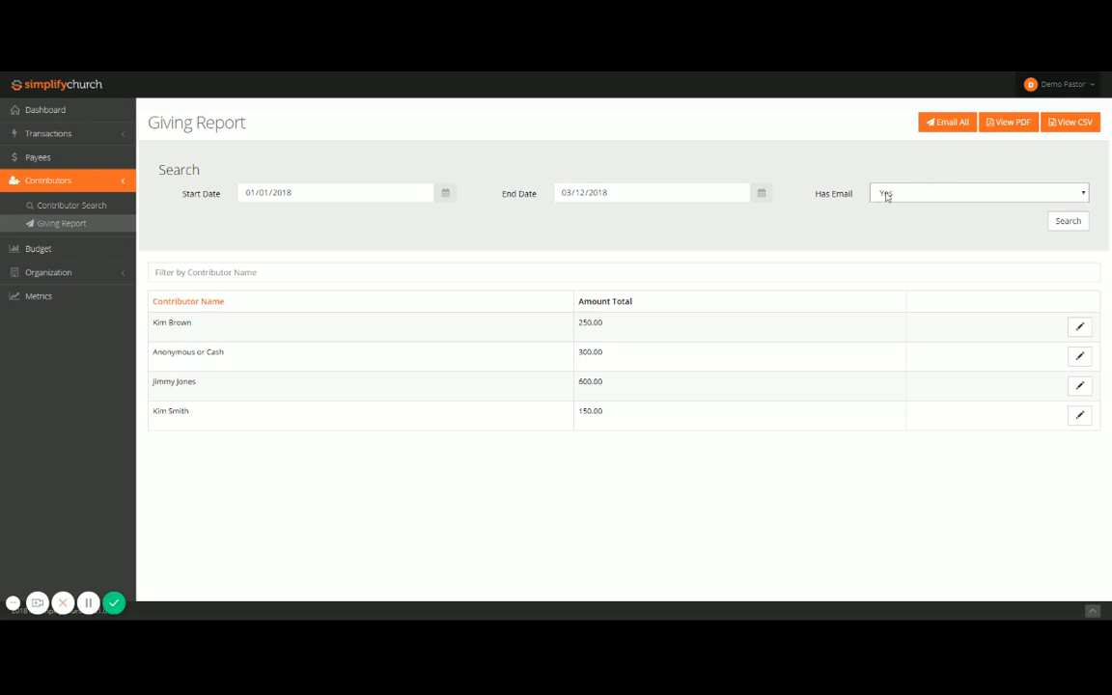
{"action": "left_click", "coordinate": [913, 197]}
{"action": "left_click", "coordinate": [890, 209]}
{"action": "left_click", "coordinate": [908, 200]}
{"action": "left_click", "coordinate": [905, 205]}
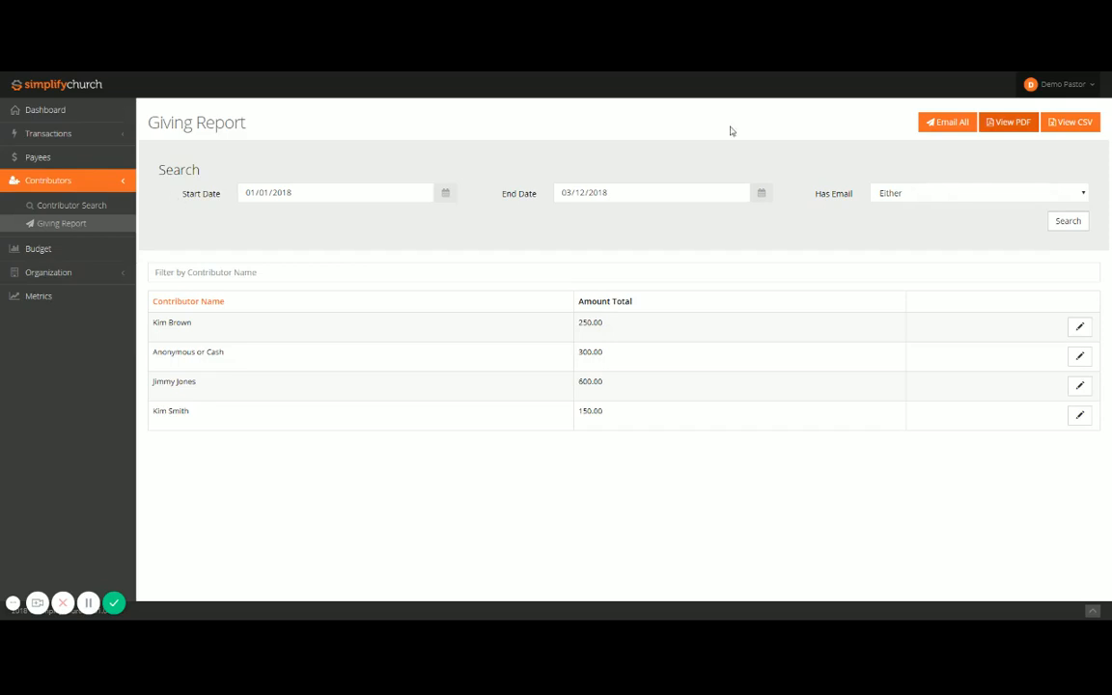
Step: Start a bulk email of the giving report and insert blank lines between the greeting and the report sentence
{"action": "left_click", "coordinate": [943, 125]}
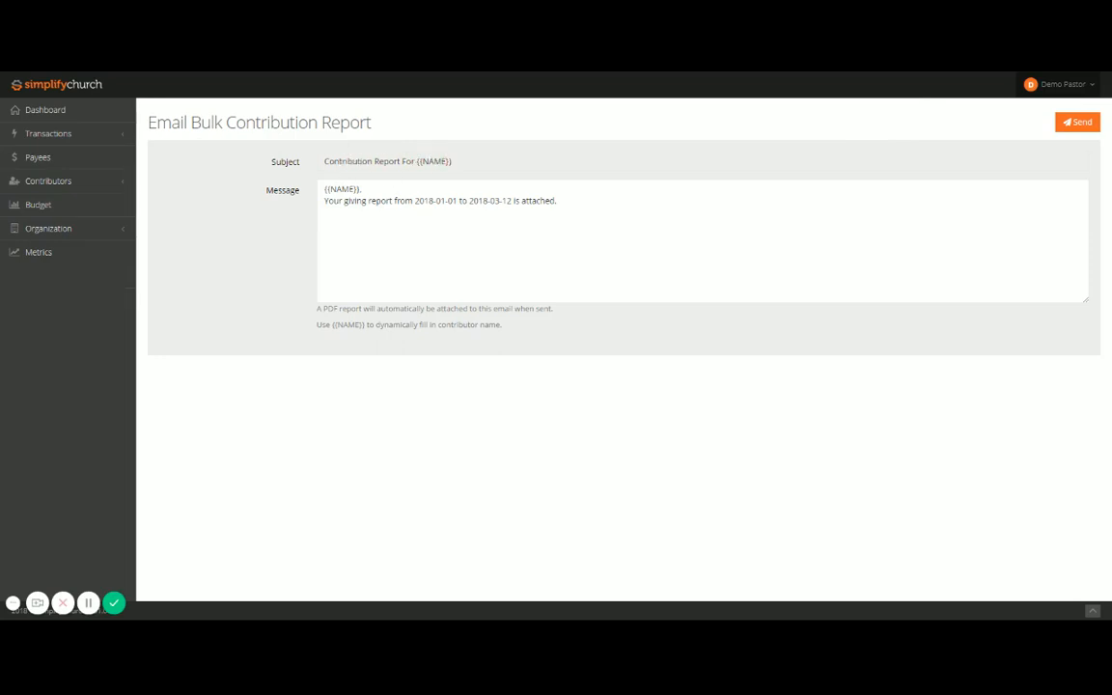
{"action": "left_click", "coordinate": [324, 201]}
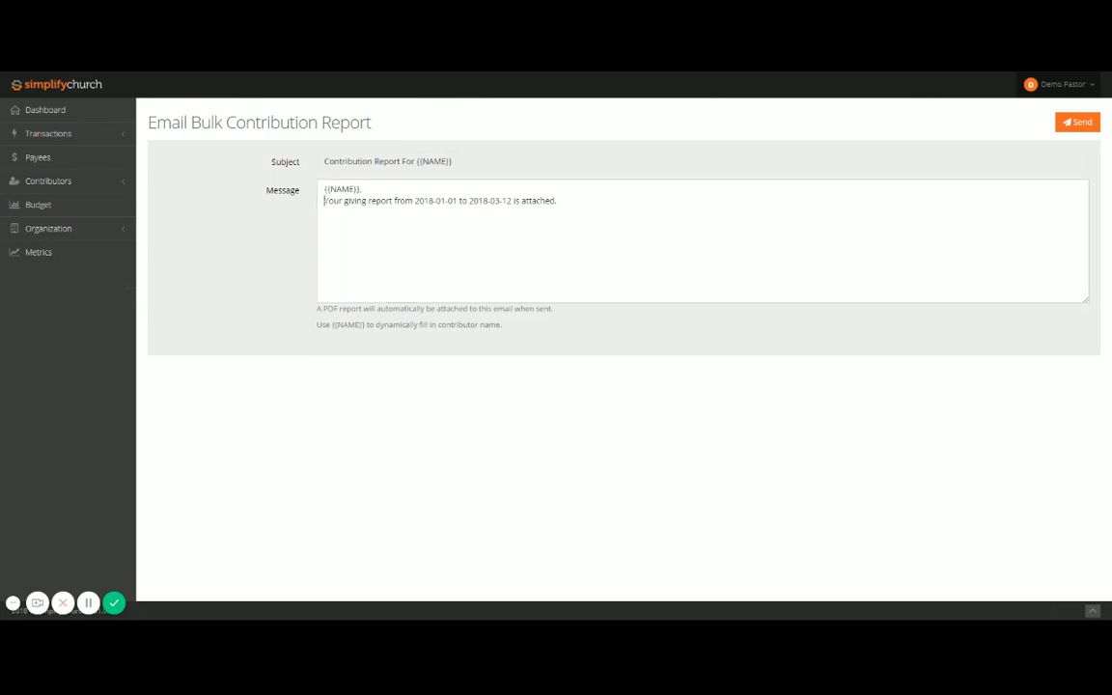
{"action": "key", "text": "Return"}
{"action": "key", "text": "Return"}
{"action": "key", "text": "Up"}
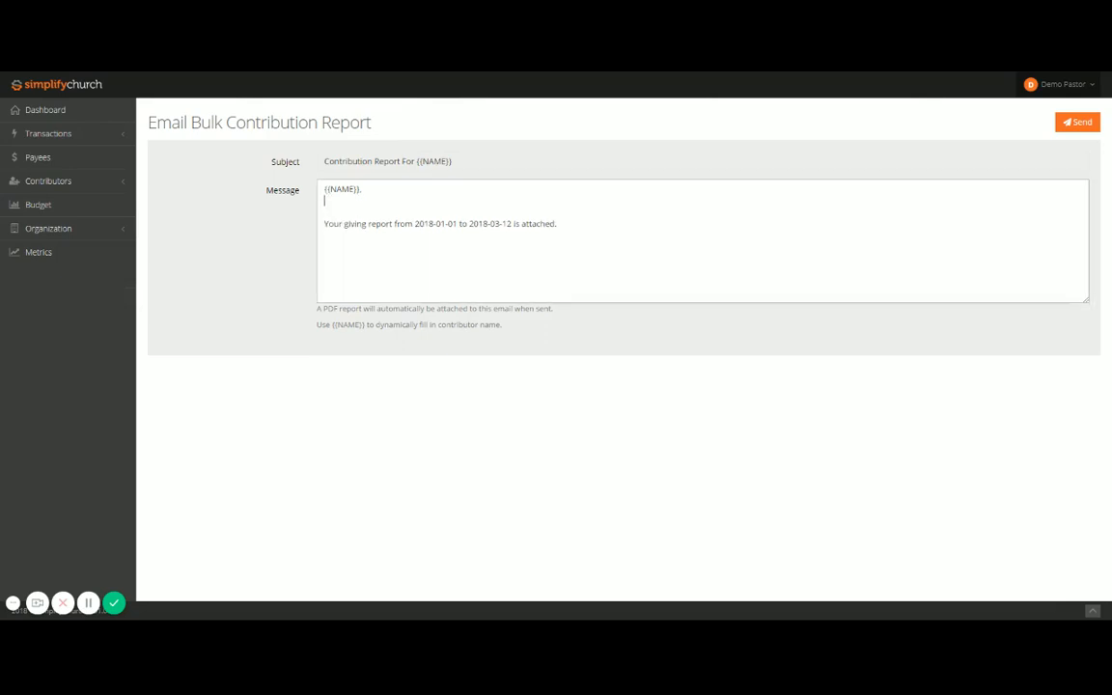
{"action": "key", "text": "Return"}
{"action": "key", "text": "Up"}
Step: Add "Thank you for your generosity. With your faithful gifts we were able to do xyz last year." to the message and send the bulk email
{"action": "type", "text": "Thank "}
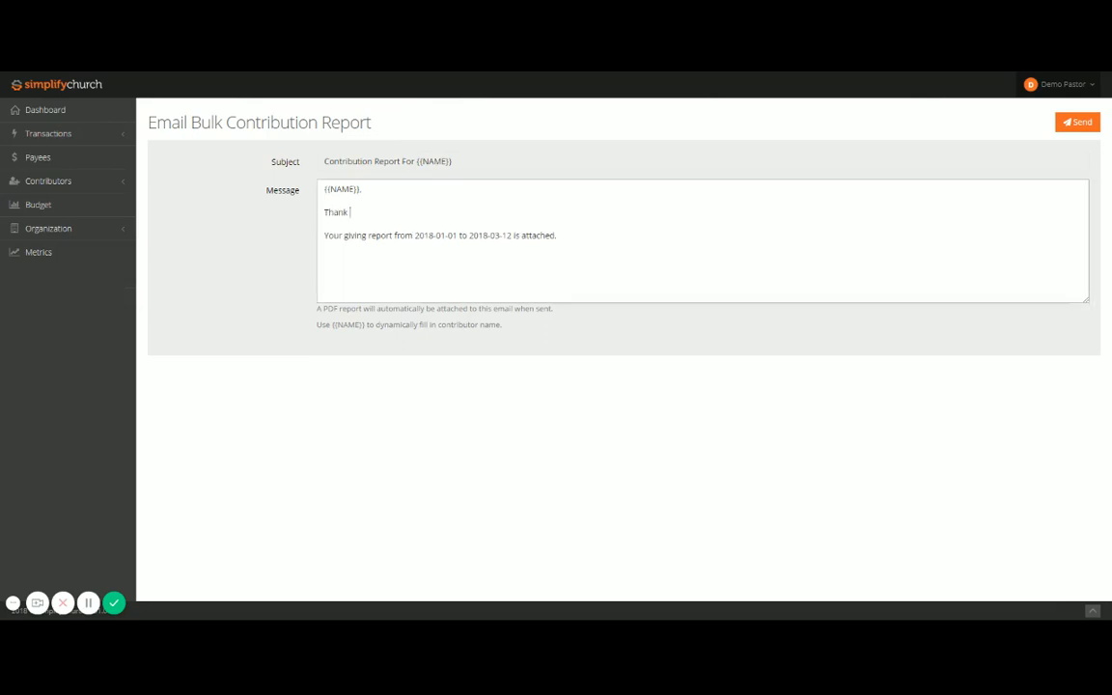
{"action": "type", "text": "you for your generosity.  Wiht your"}
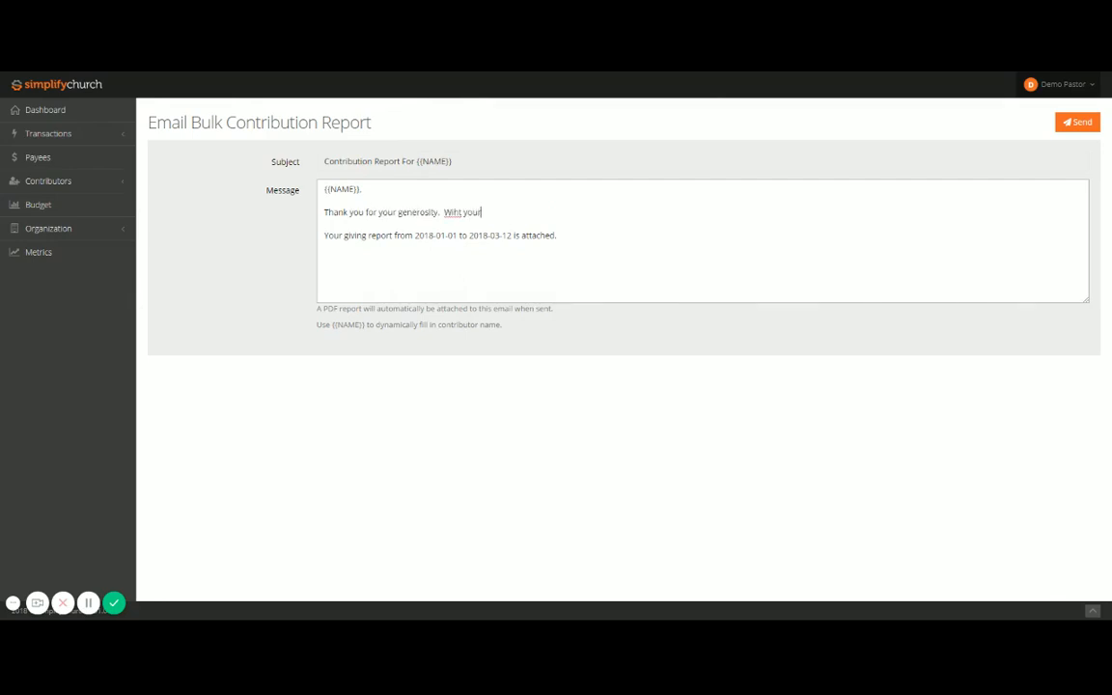
{"action": "key", "text": "BackSpace"}
{"action": "key", "text": "BackSpace"}
{"action": "key", "text": "BackSpace"}
{"action": "key", "text": "BackSpace"}
{"action": "key", "text": "BackSpace"}
{"action": "key", "text": "BackSpace"}
{"action": "key", "text": "BackSpace"}
{"action": "type", "text": "th your faithful fifts we were able to do x"}
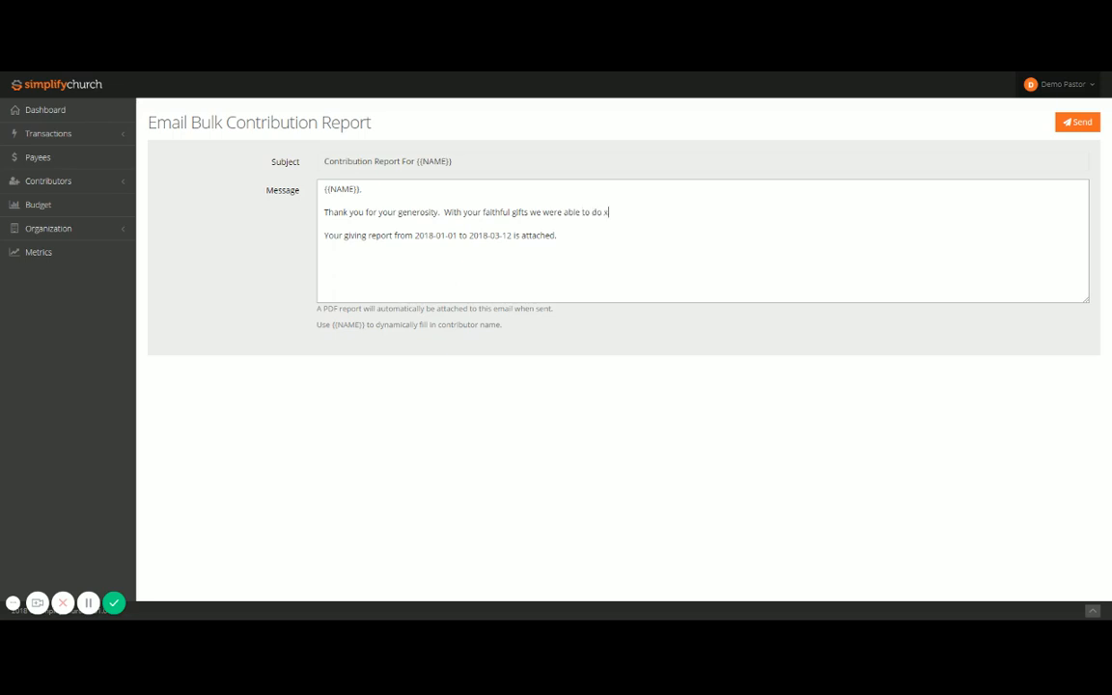
{"action": "type", "text": "yz last year."}
{"action": "left_click", "coordinate": [1077, 121]}
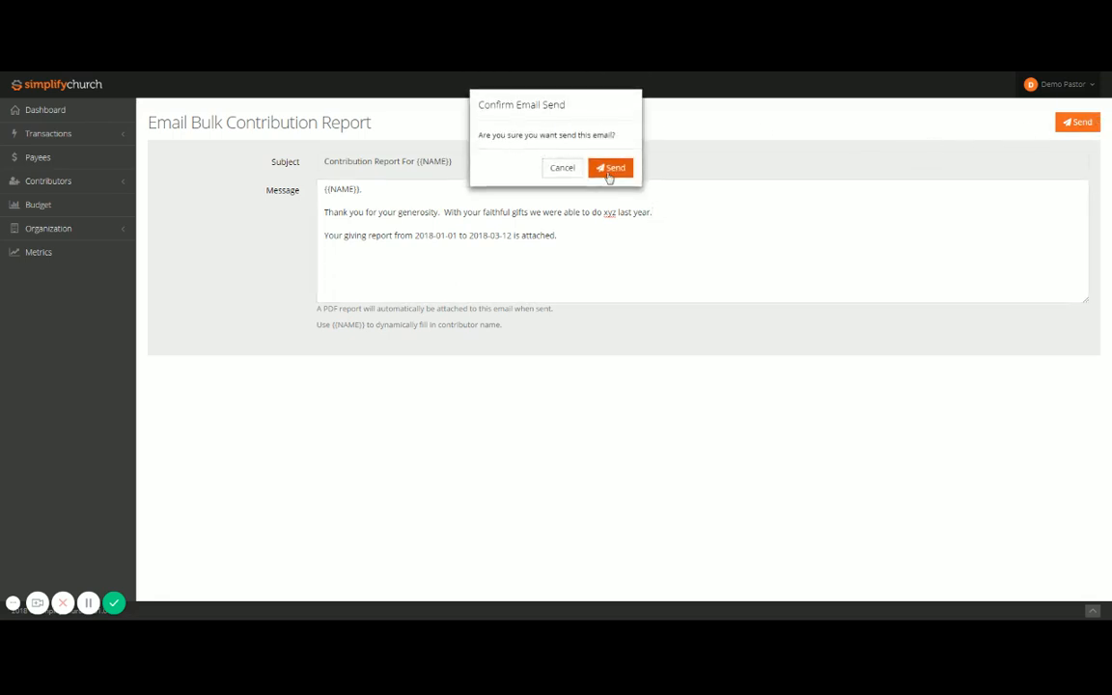
{"action": "left_click", "coordinate": [611, 170]}
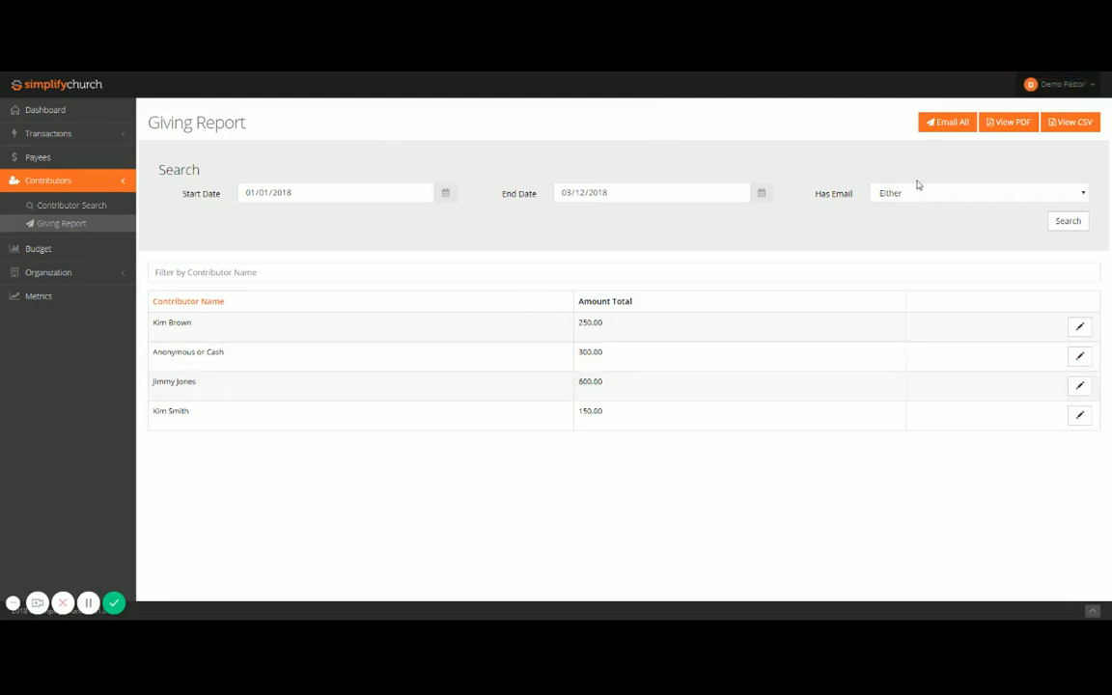
Step: Search the giving report for contributors with Has Email set to No
{"action": "left_click", "coordinate": [905, 232]}
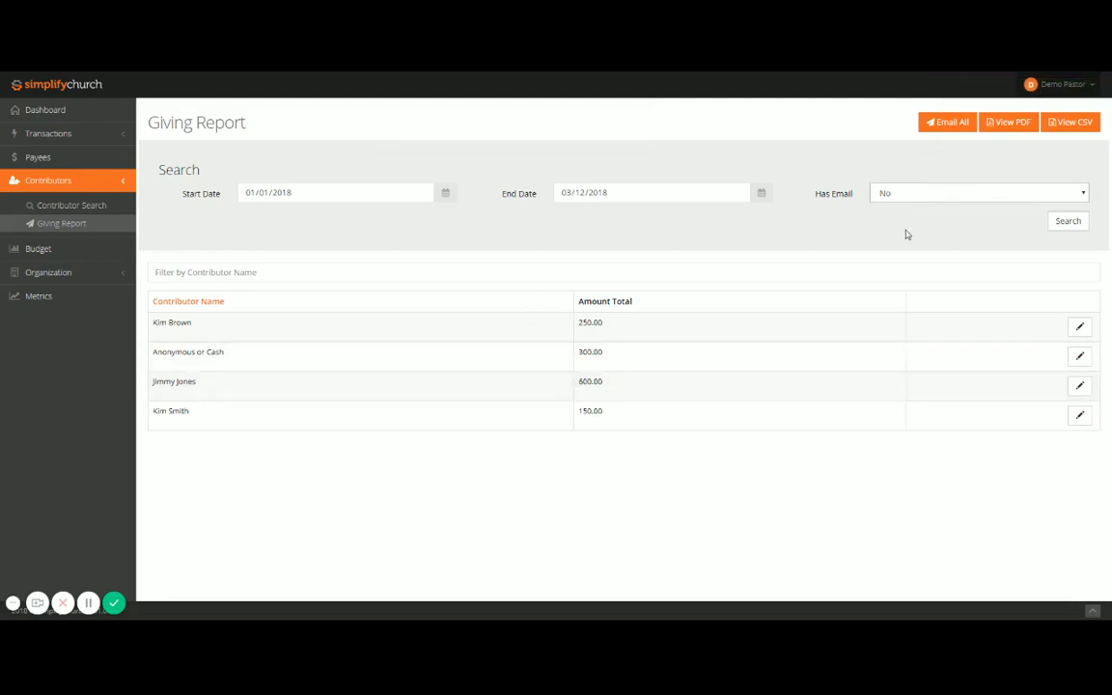
{"action": "left_click", "coordinate": [1068, 220]}
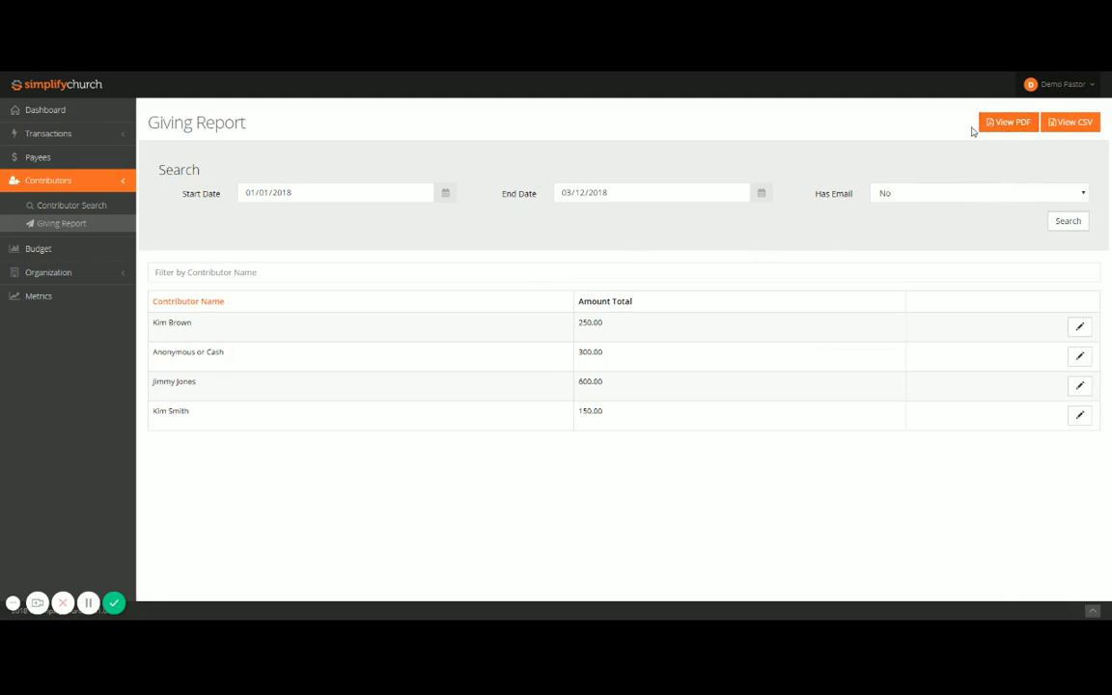
Step: Examine the Ministries line item's breakdown and transactions in Budget 2016, and return to the dashboard
{"action": "left_click", "coordinate": [32, 249]}
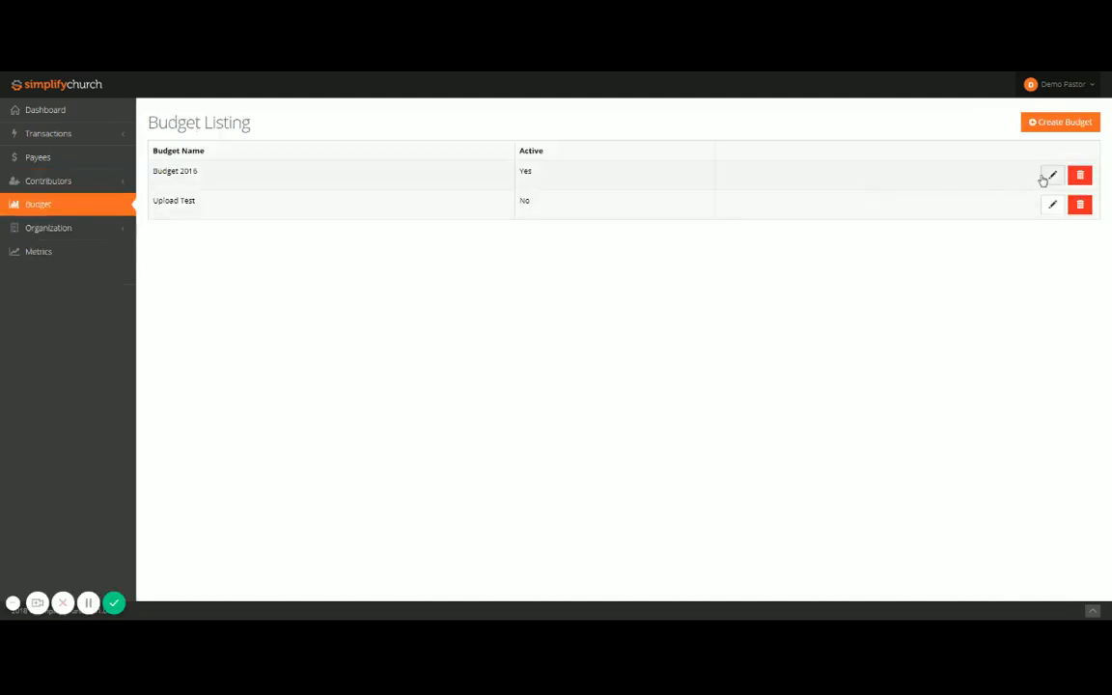
{"action": "left_click", "coordinate": [1049, 176]}
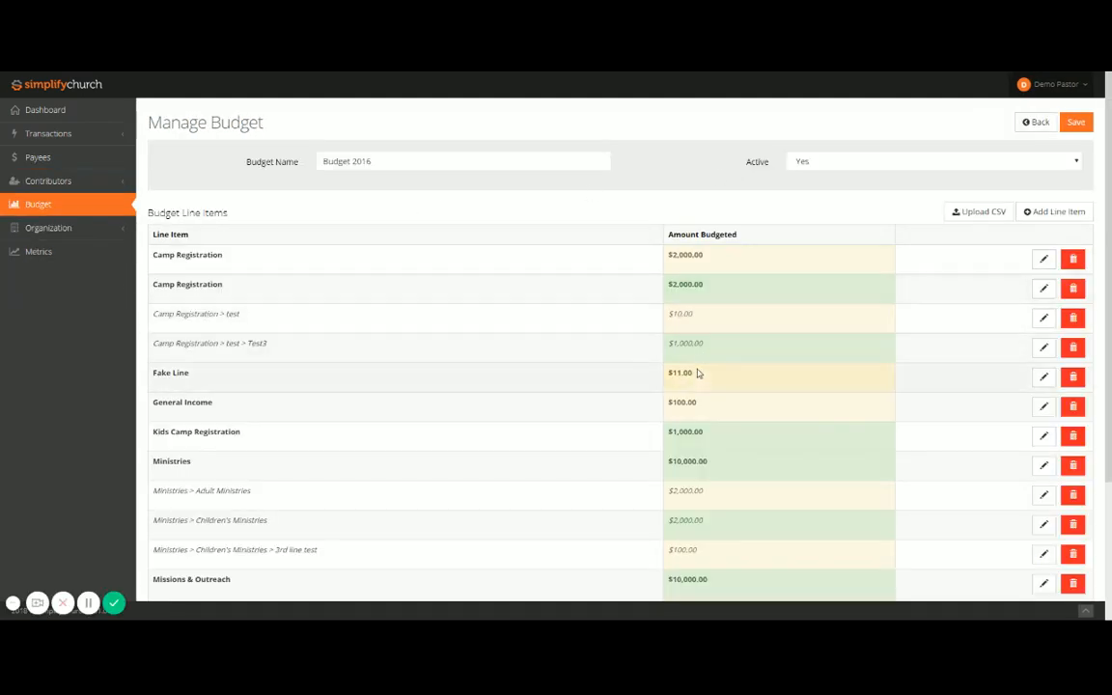
{"action": "scroll", "coordinate": [697, 402], "scroll_direction": "down", "scroll_amount": 1}
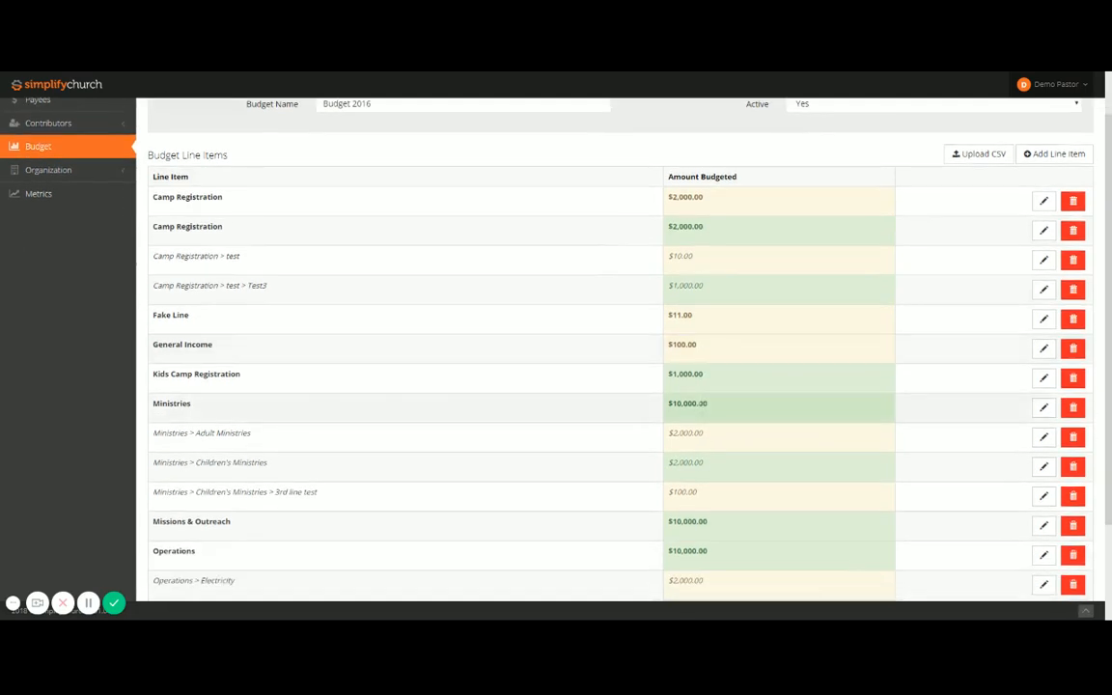
{"action": "left_click", "coordinate": [675, 405]}
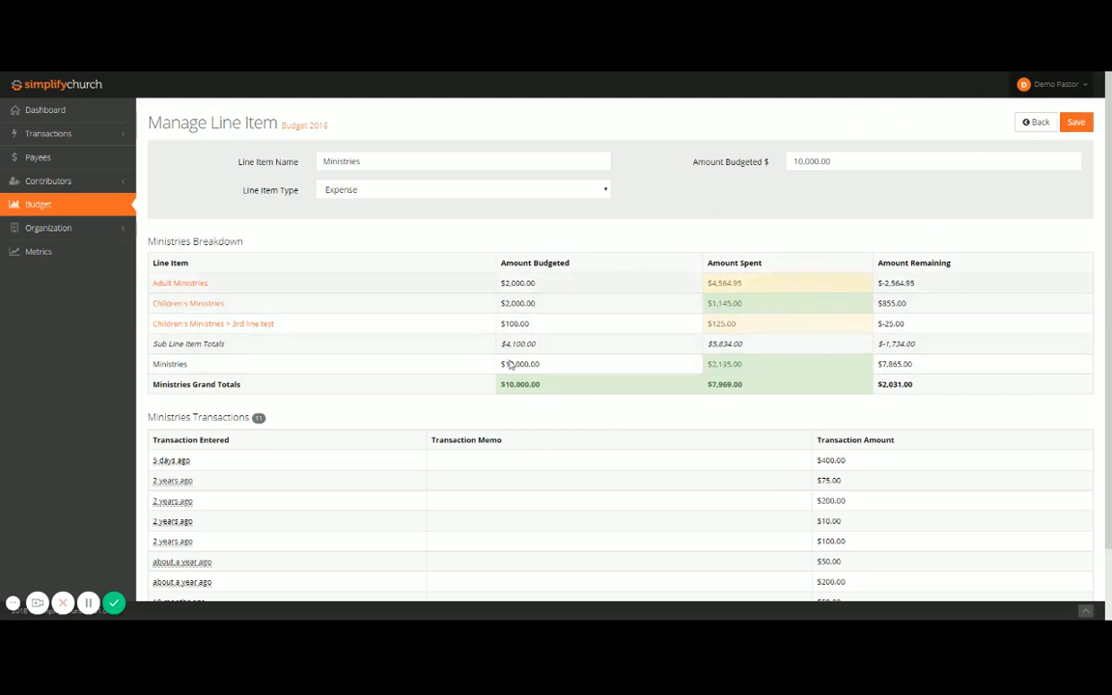
{"action": "left_click", "coordinate": [314, 128]}
{"action": "left_click", "coordinate": [29, 109]}
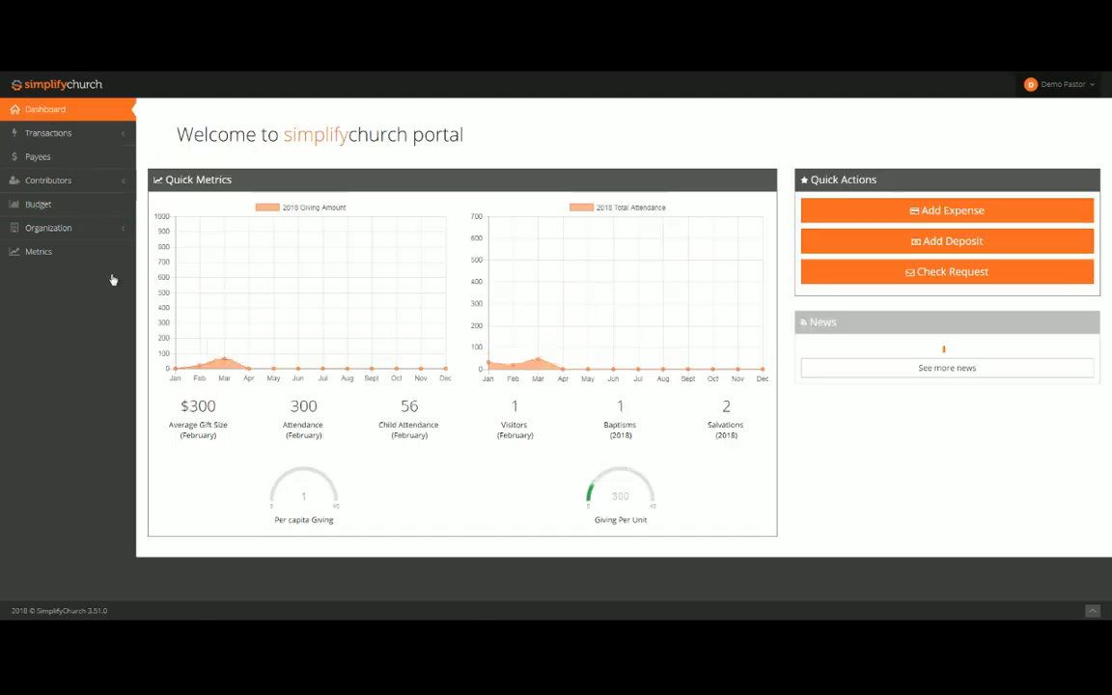